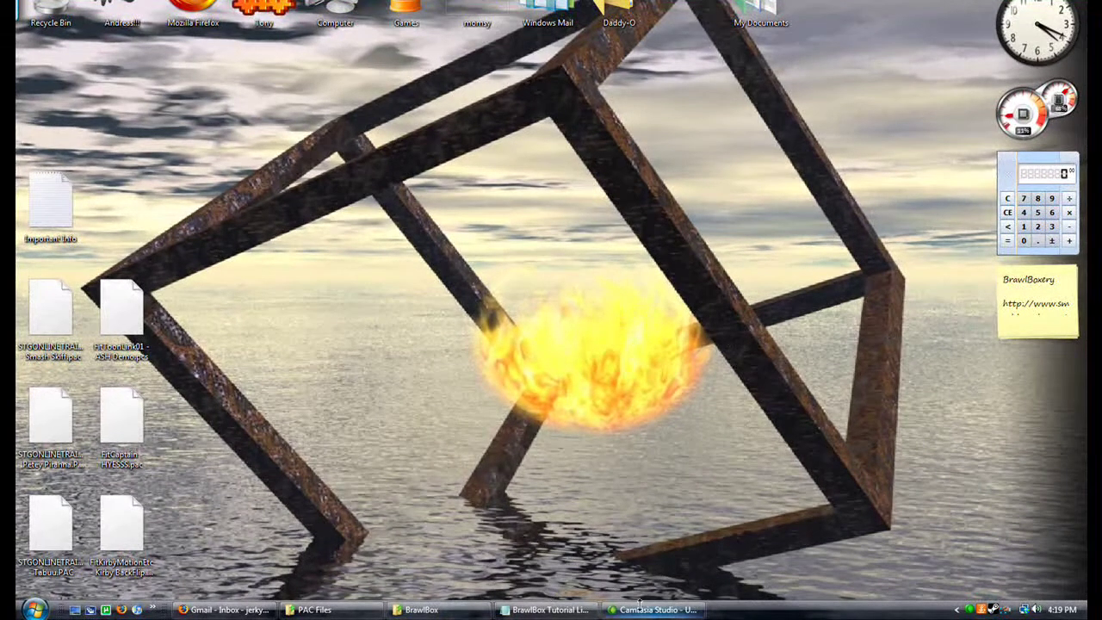
- Restore the BrawlBox folder window in Windows Explorer
left_click(441, 611)
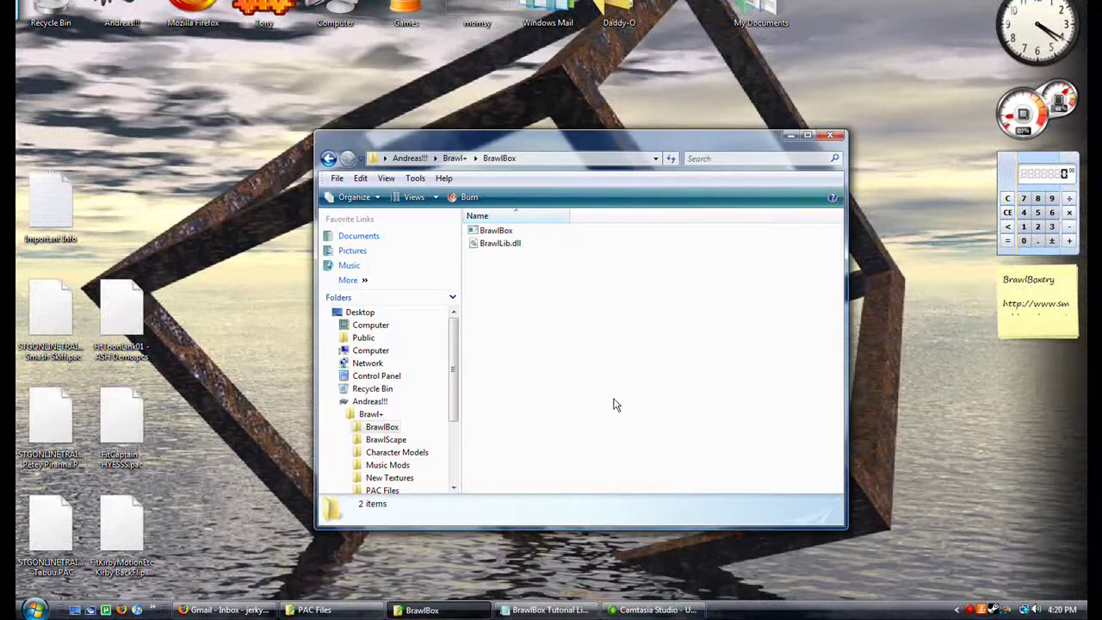
- Select the BrawlBox application in its folder and run it
left_click_drag(612, 376, 558, 301)
left_click(501, 232)
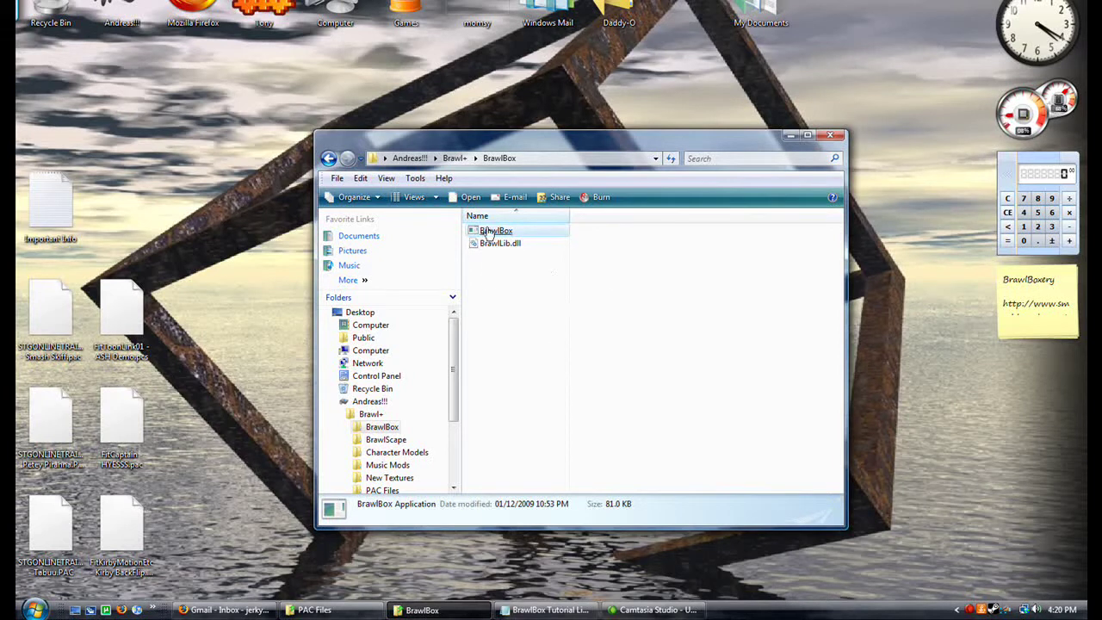
mouse_move(488, 233)
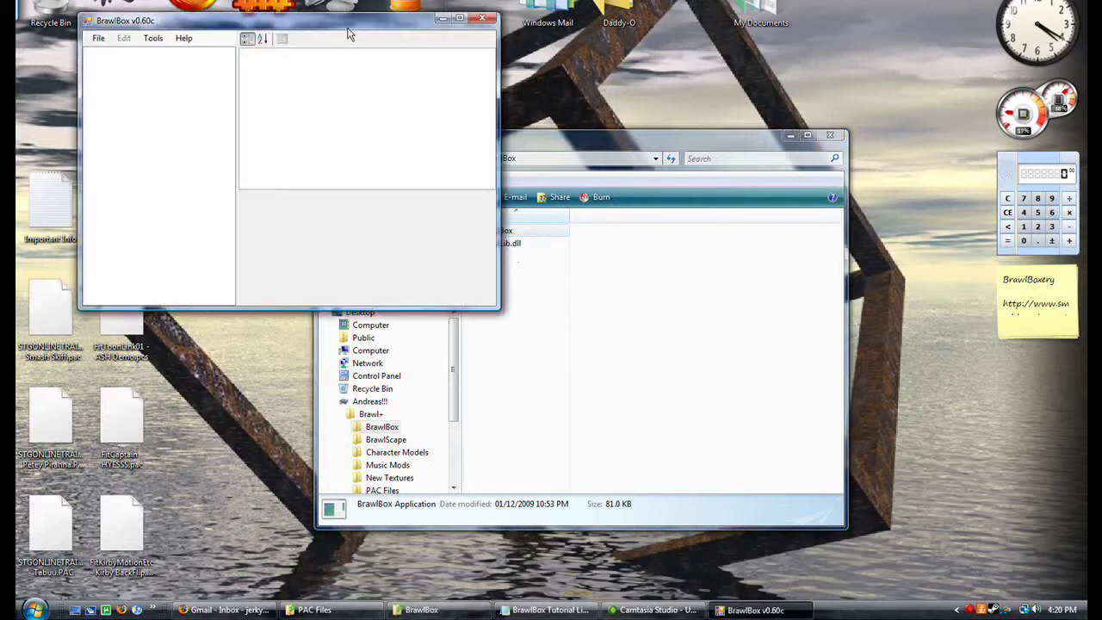
- Bring up File > Open and go to the user's home folder via the Desktop
left_click_drag(352, 26, 516, 219)
left_click(264, 233)
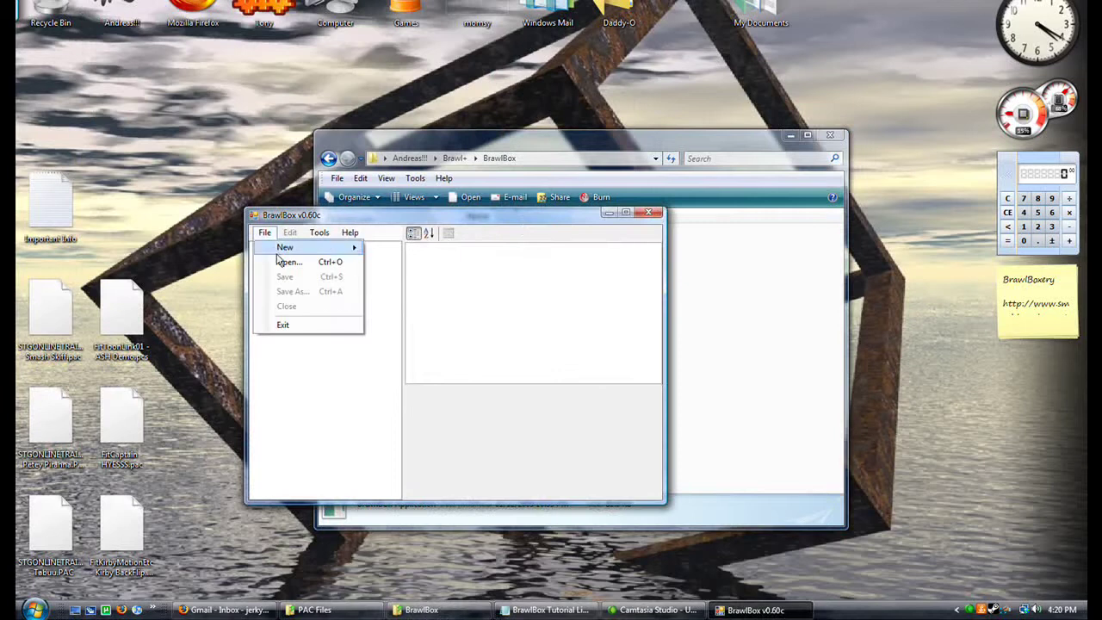
left_click(276, 262)
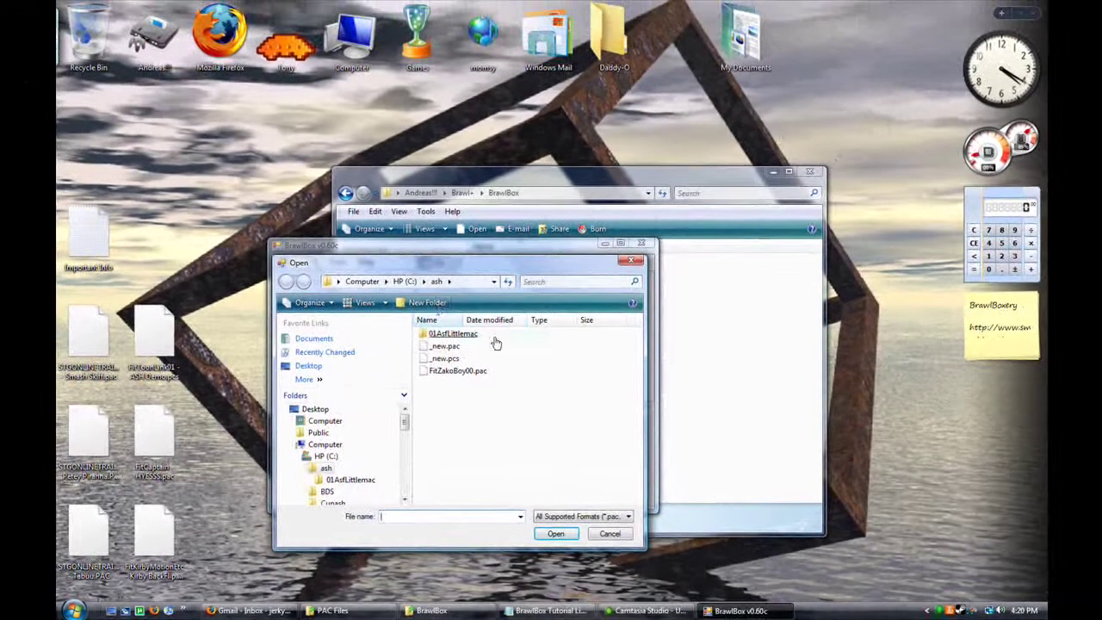
left_click(386, 283)
left_click(338, 281)
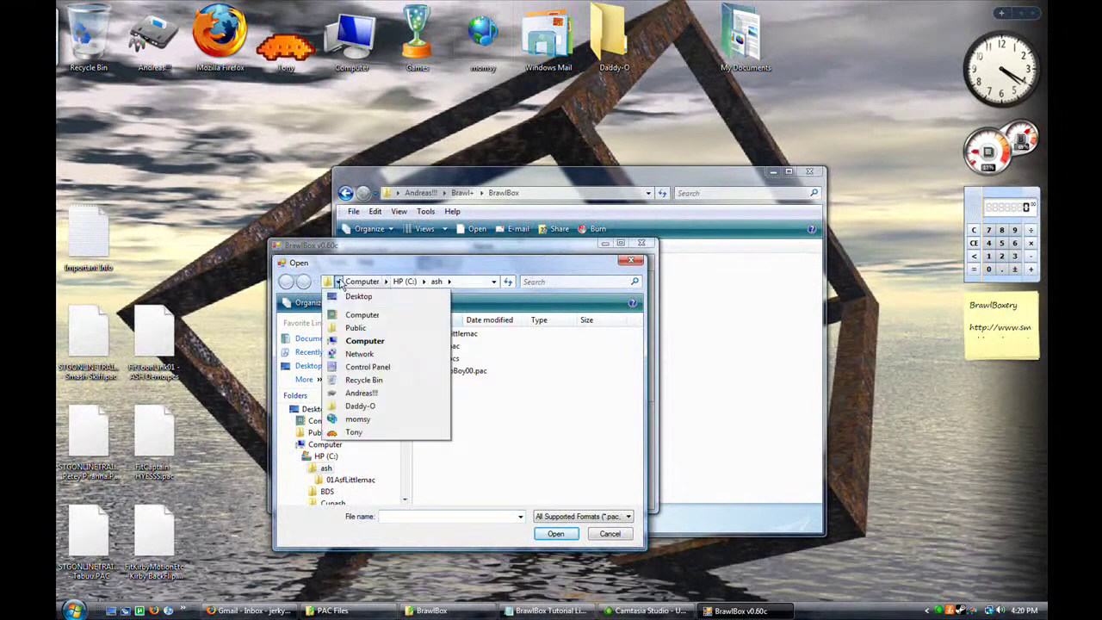
left_click(357, 296)
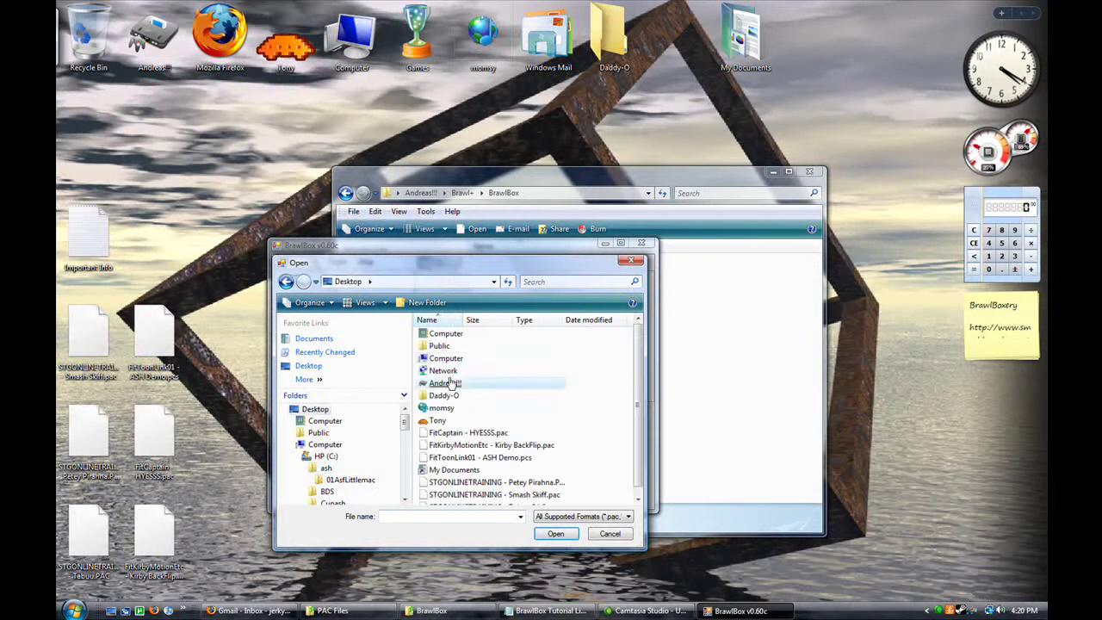
double_click(452, 334)
scroll(456, 486, "down", 2)
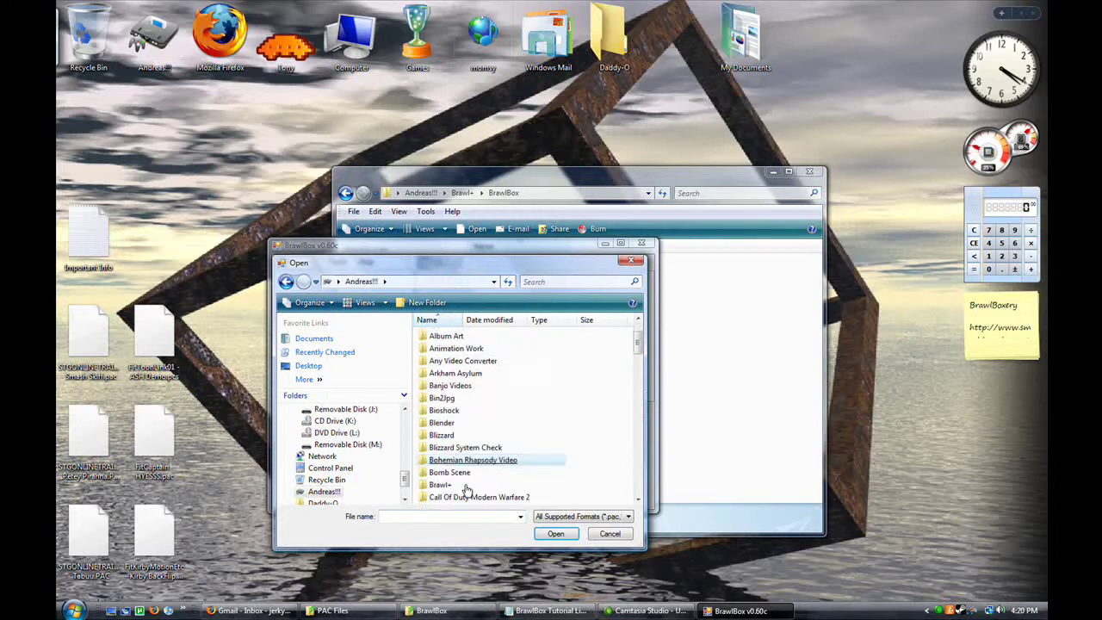
- Browse into Brawl+\PAC Files\Character Model PACS\Link and open FitLink00.pac
double_click(469, 465)
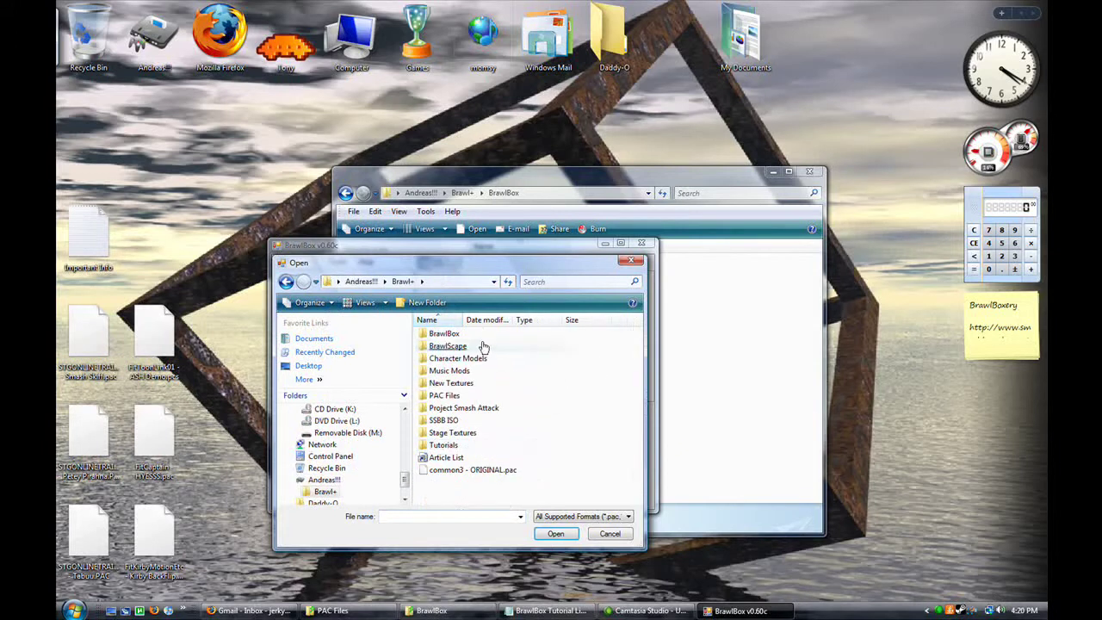
double_click(456, 395)
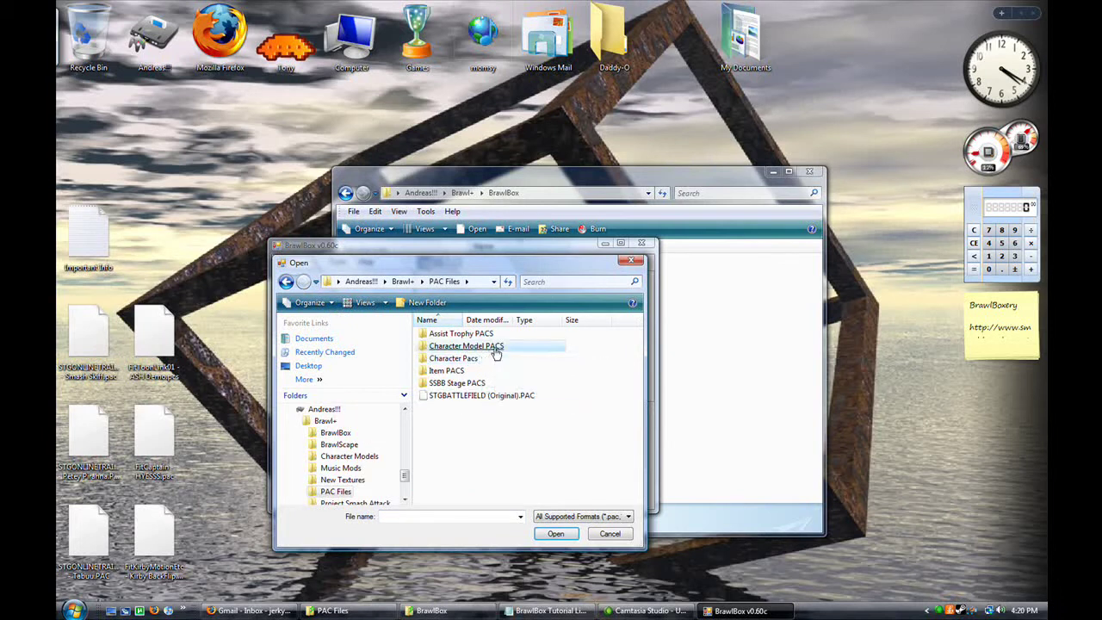
double_click(493, 345)
left_click_drag(638, 372, 637, 387)
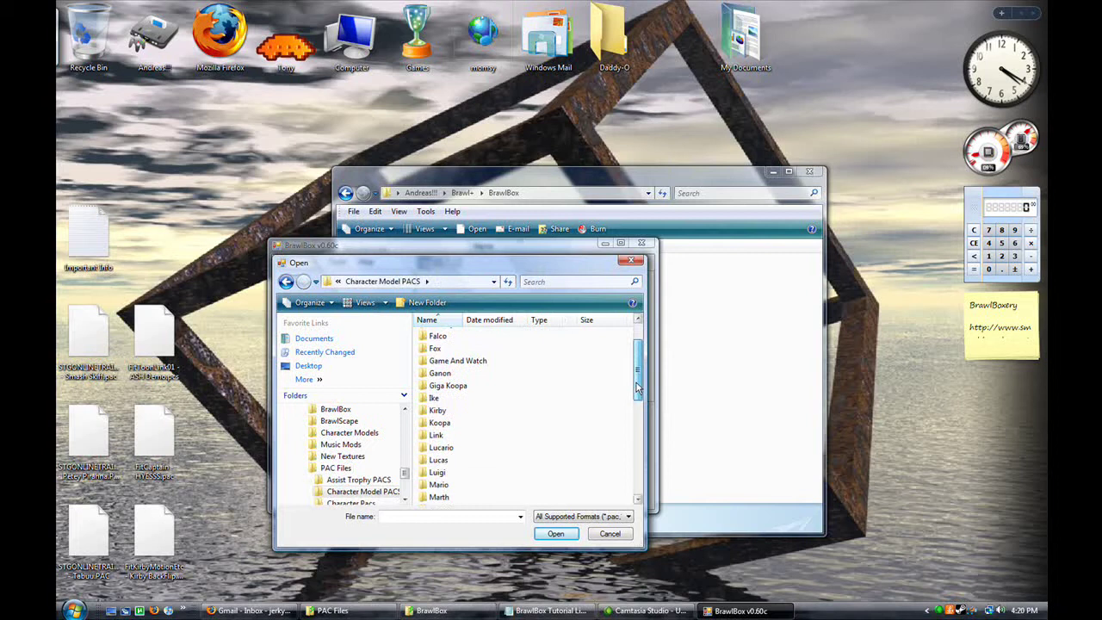
double_click(435, 434)
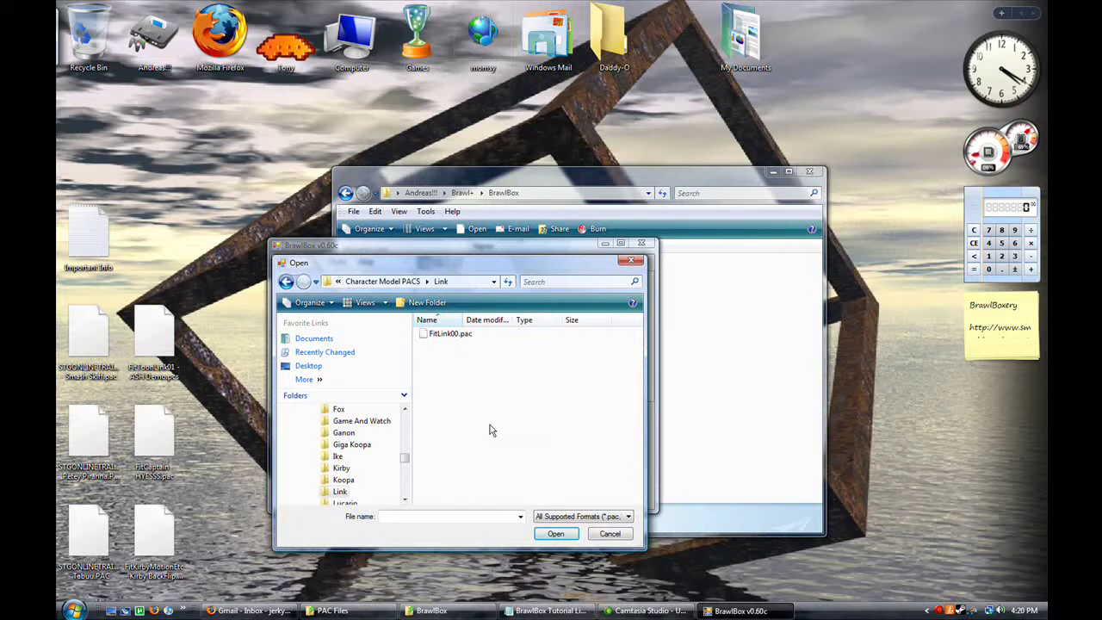
left_click(464, 334)
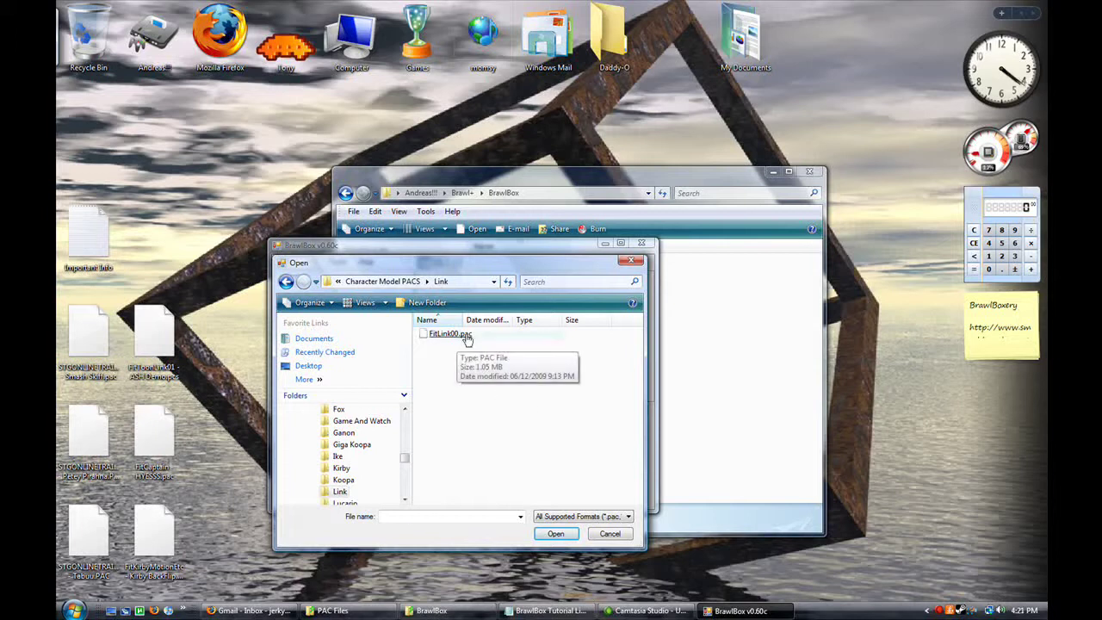
double_click(464, 335)
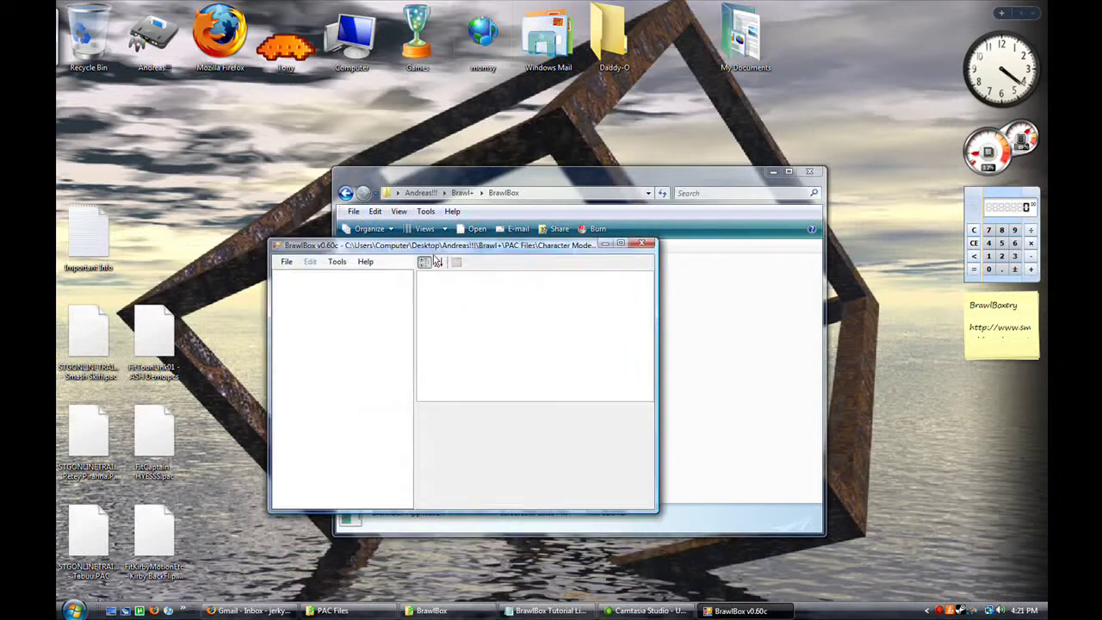
- Expand ModelData[0] and 3DModels(NW4R), then right-click the FitLink00 model node
left_click_drag(410, 250, 417, 278)
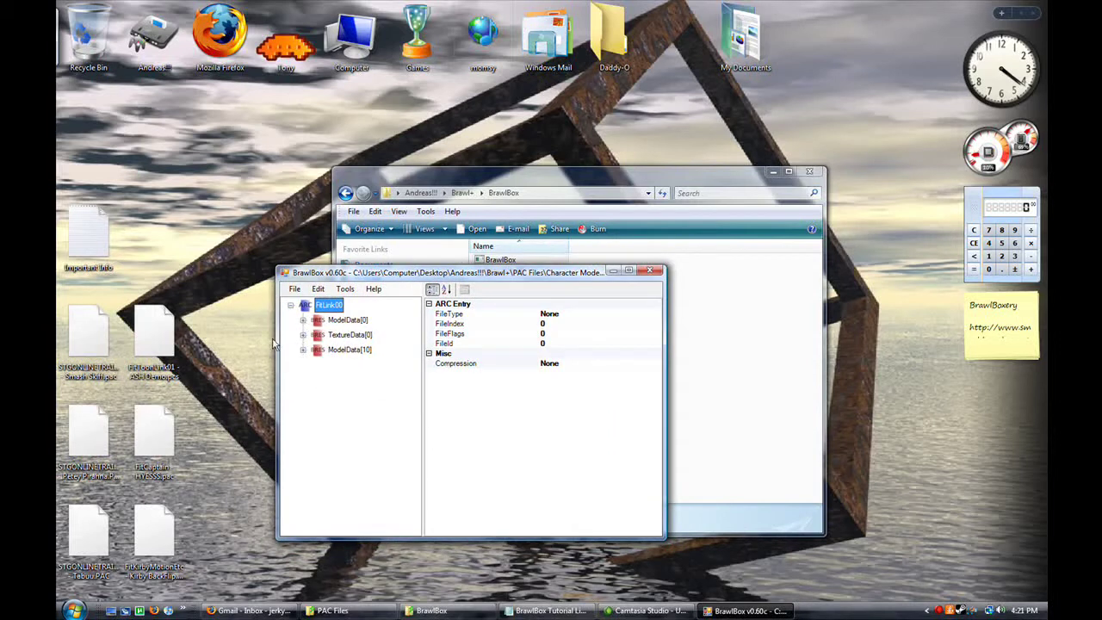
left_click(302, 320)
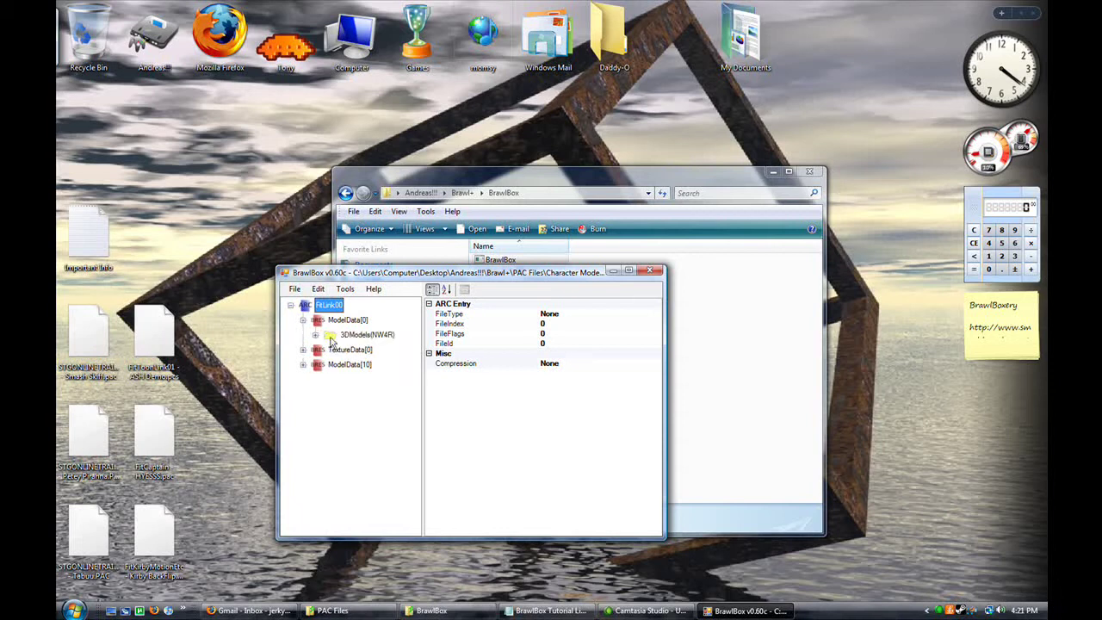
left_click(315, 335)
left_click(364, 349)
right_click(362, 351)
- Preview FitLink00 in the Advanced Model Editor and maximize the editor window
left_click(384, 359)
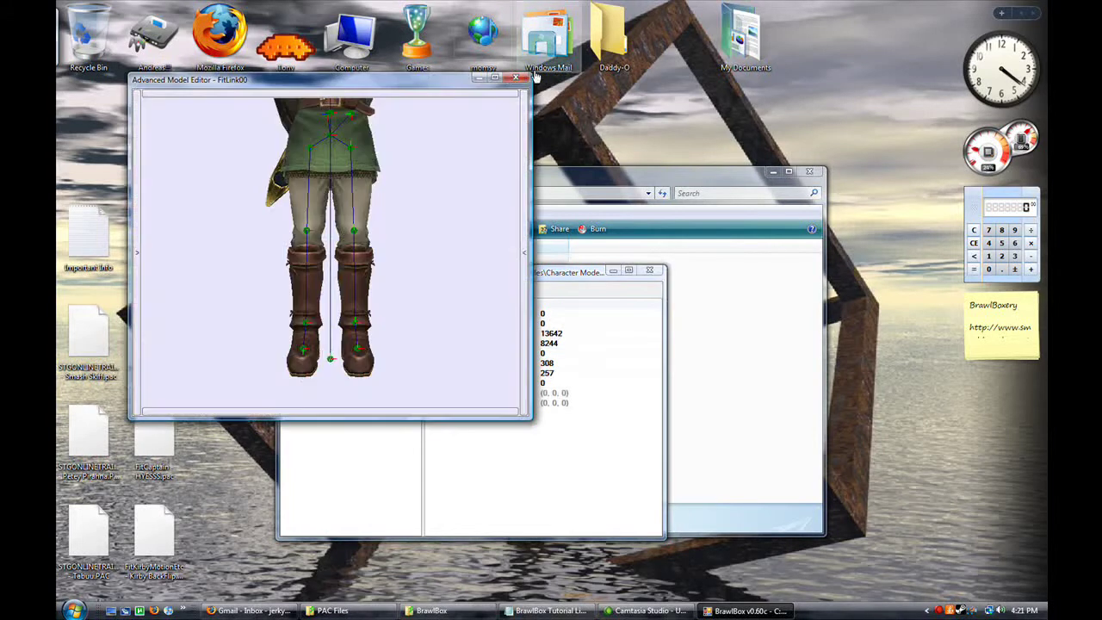
left_click(499, 78)
scroll(526, 203, "down", 10)
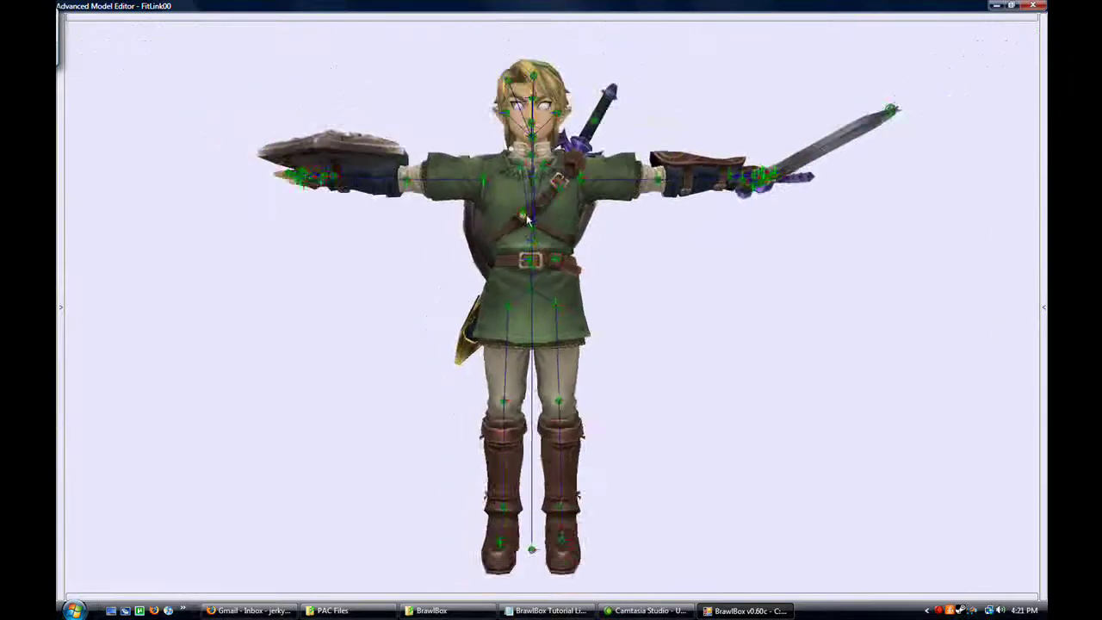
scroll(622, 193, "down", 3)
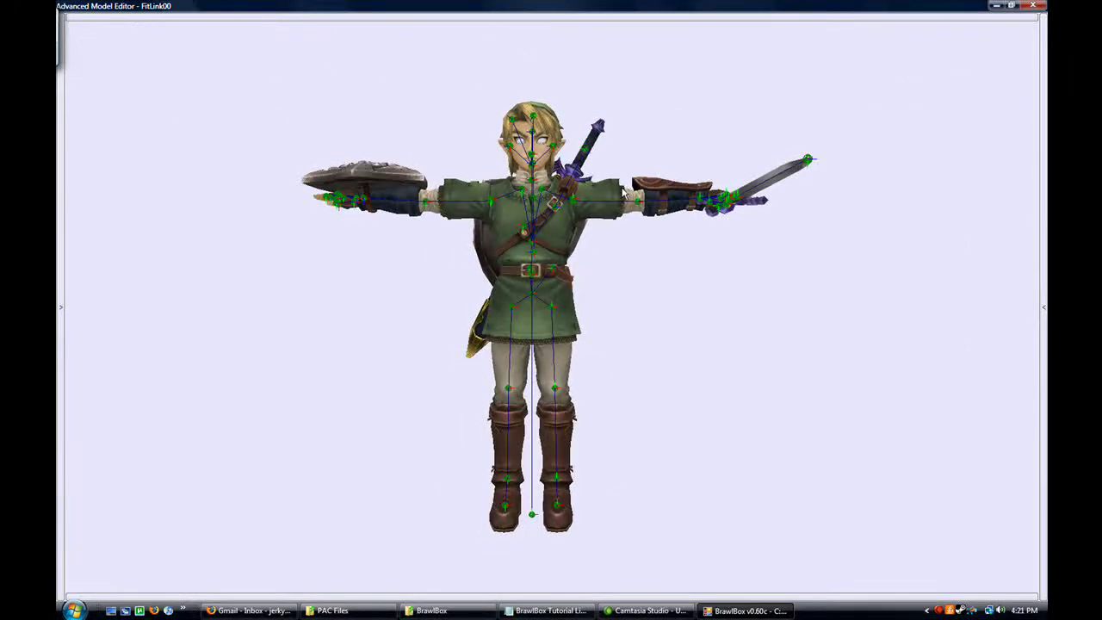
- Expand the transform, display options, polygon/bone/texture and playback panels
left_click(1041, 57)
left_click(762, 20)
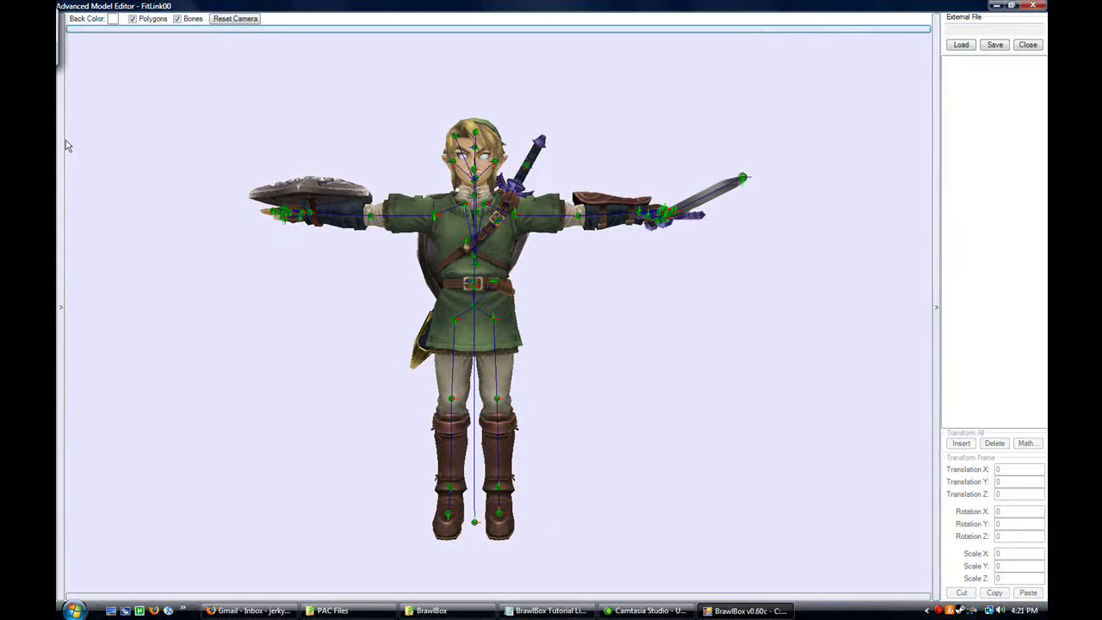
left_click(62, 146)
left_click(453, 598)
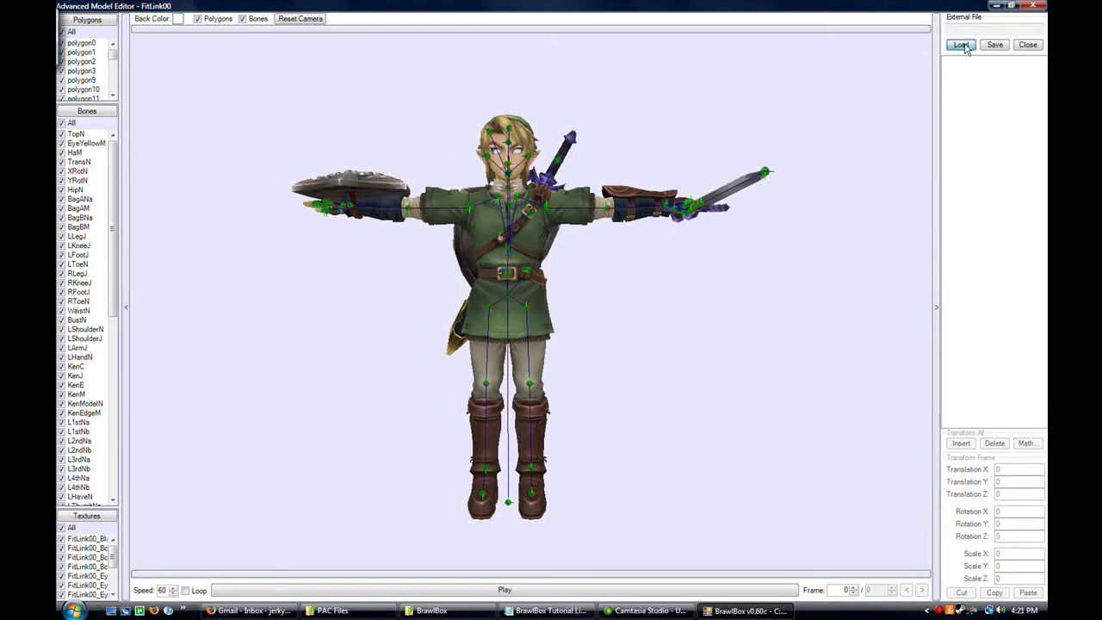
- Load FitLinkMotionEtc.pac from Character Pacs\[MeowMix]Effects\Effect as the external animation file
left_click(962, 46)
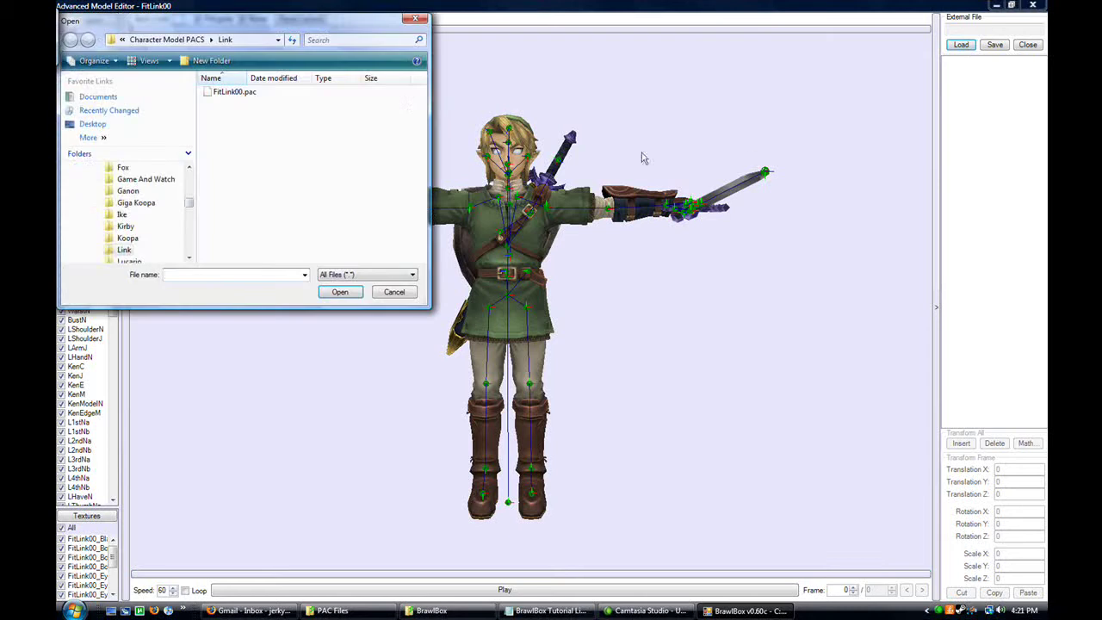
left_click(121, 40)
left_click(147, 55)
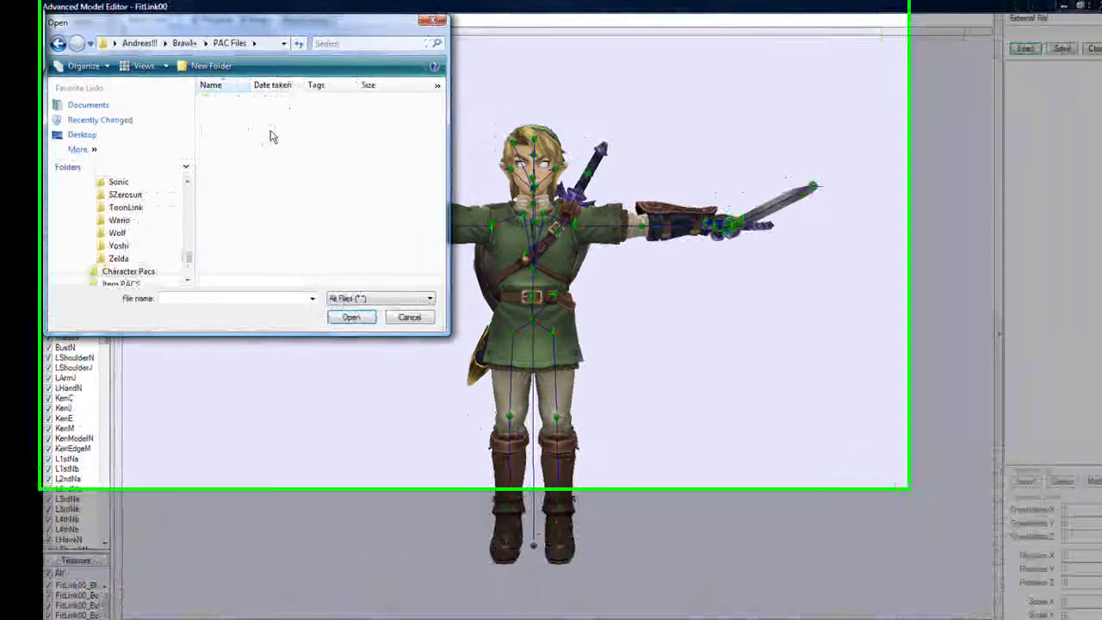
double_click(237, 108)
double_click(237, 108)
double_click(233, 106)
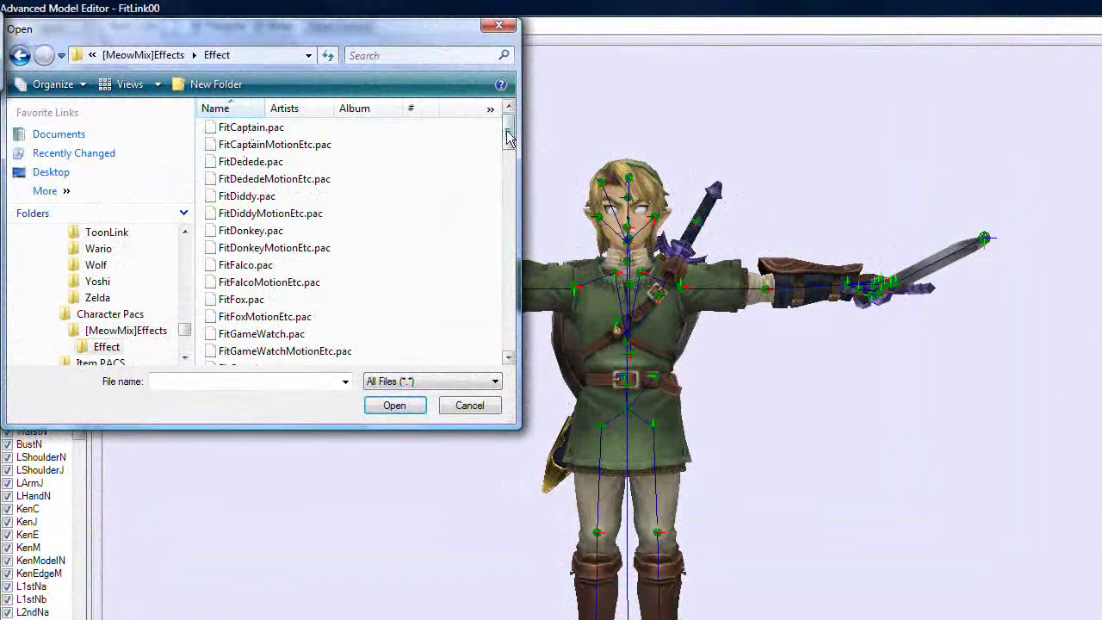
left_click_drag(508, 141, 511, 183)
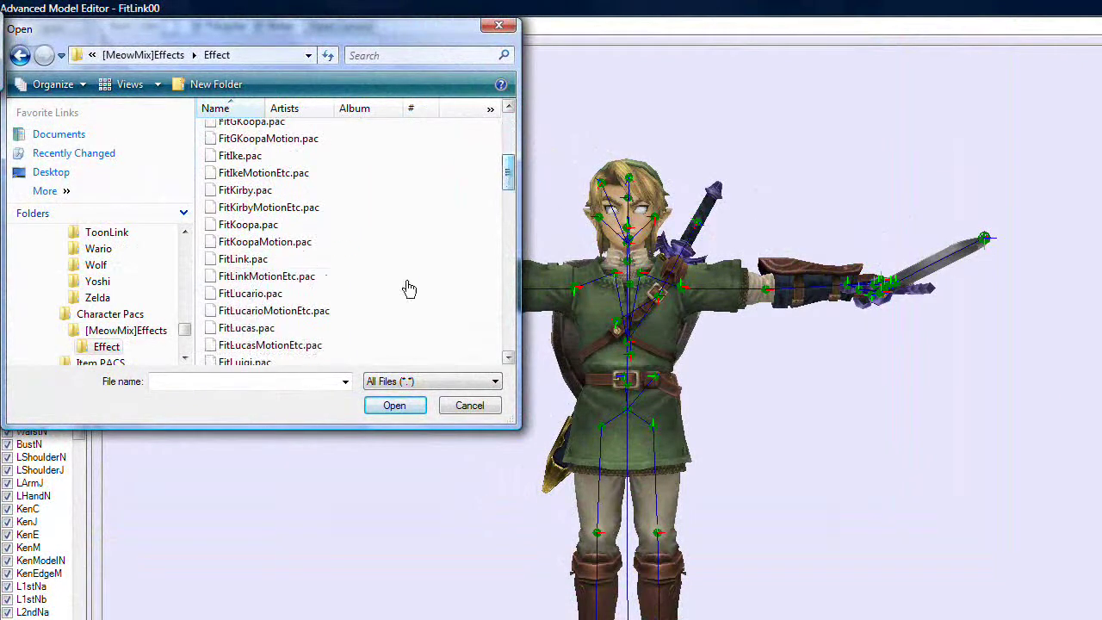
left_click(327, 277)
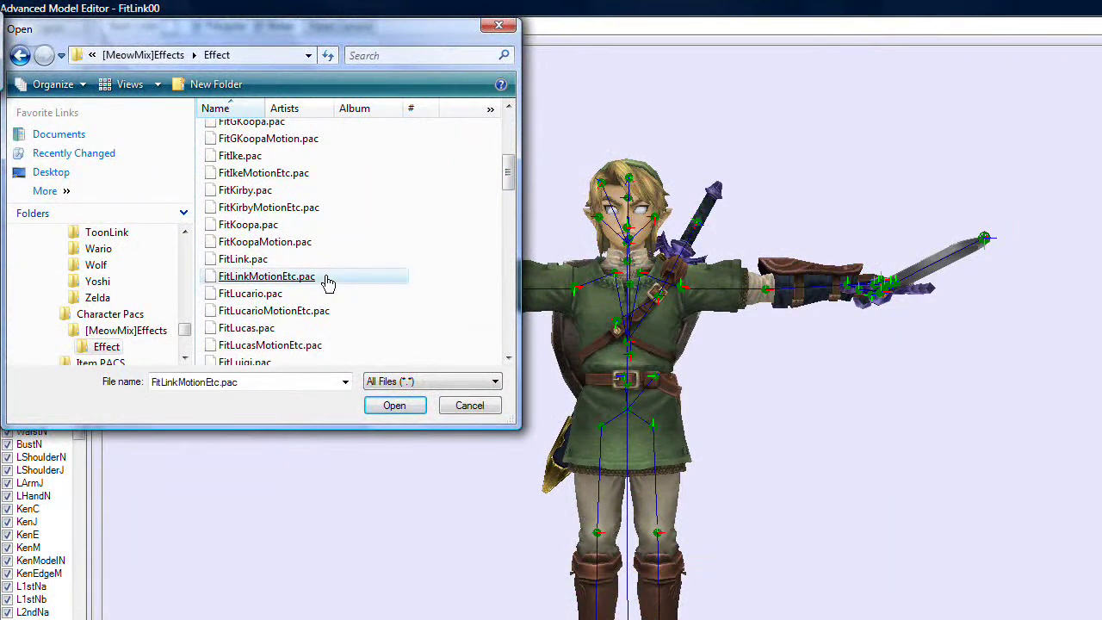
double_click(327, 279)
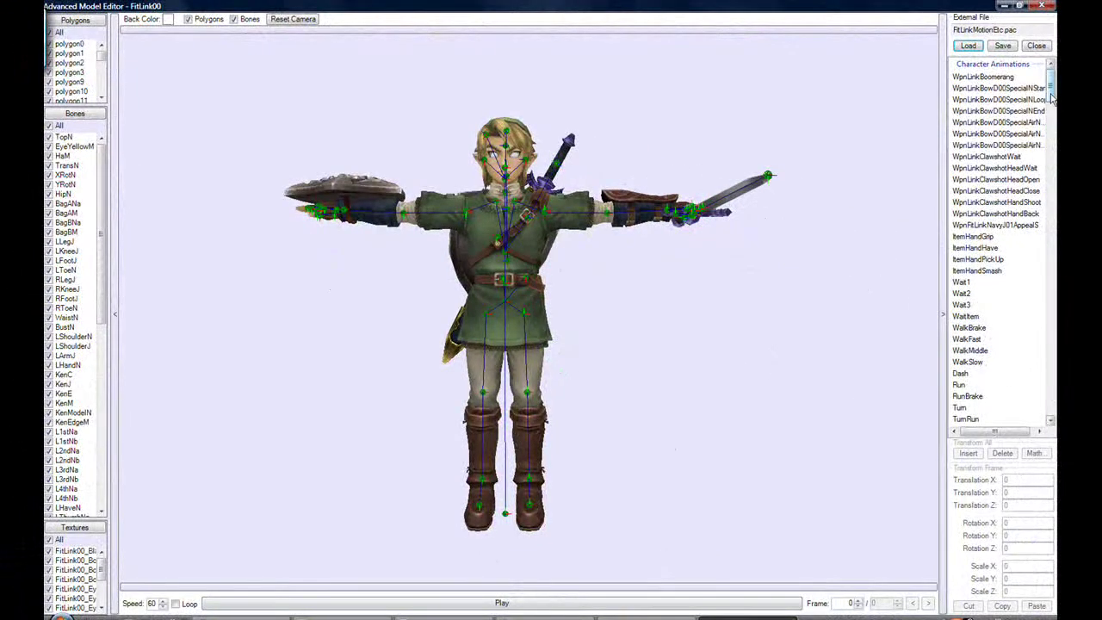
- Rotate the view around Link and pose the model with the FallF animation
left_click_drag(688, 234, 454, 289)
scroll(458, 284, "up", 3)
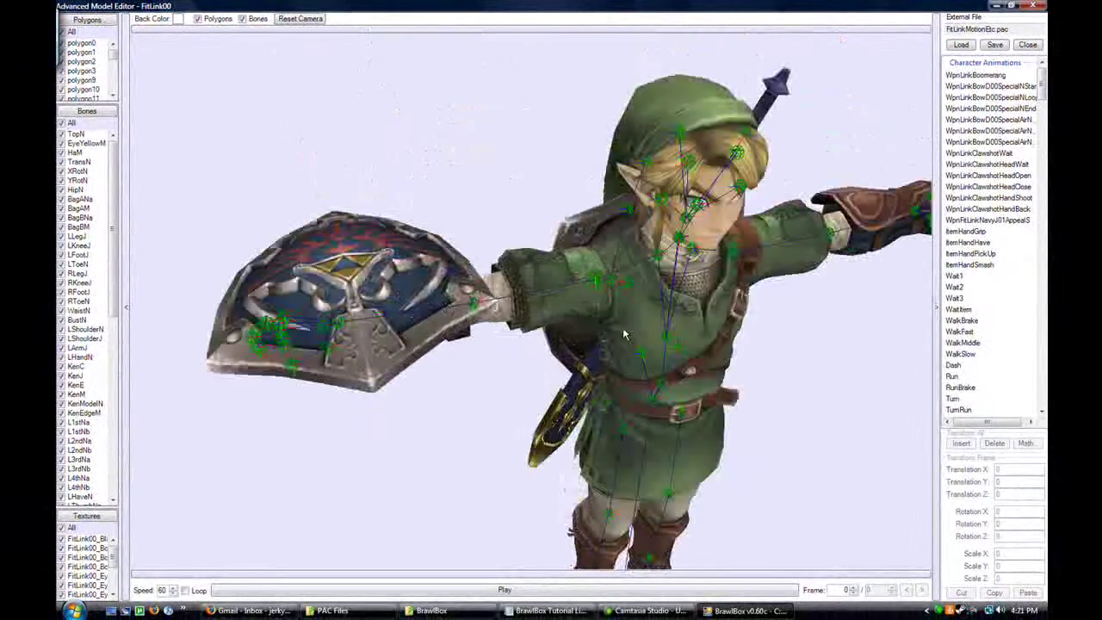
scroll(630, 330, "down", 3)
left_click_drag(630, 330, 664, 300)
scroll(666, 292, "down", 2)
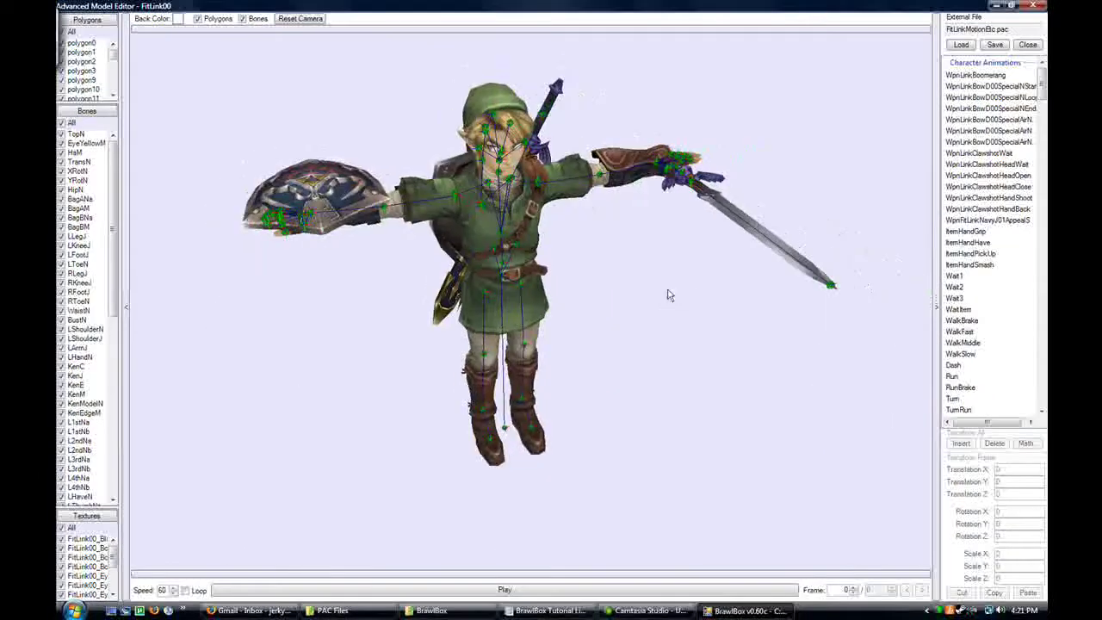
left_click_drag(1039, 97, 1042, 118)
left_click(954, 213)
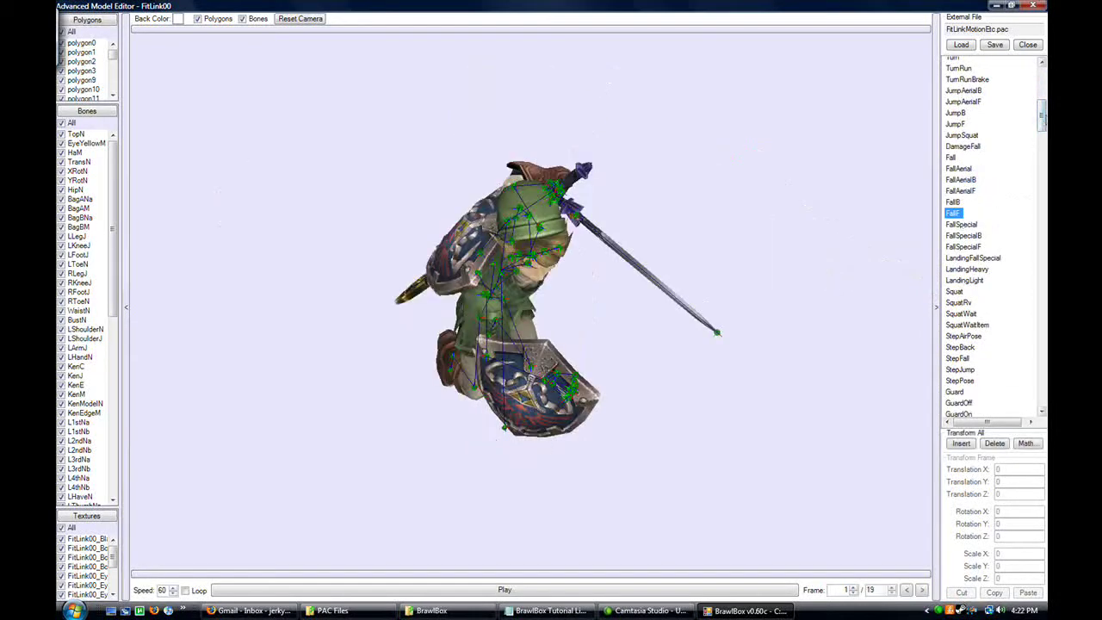
left_click_drag(1042, 116, 1041, 136)
- Play the Attack11 animation through, then return to frame 1
left_click(967, 231)
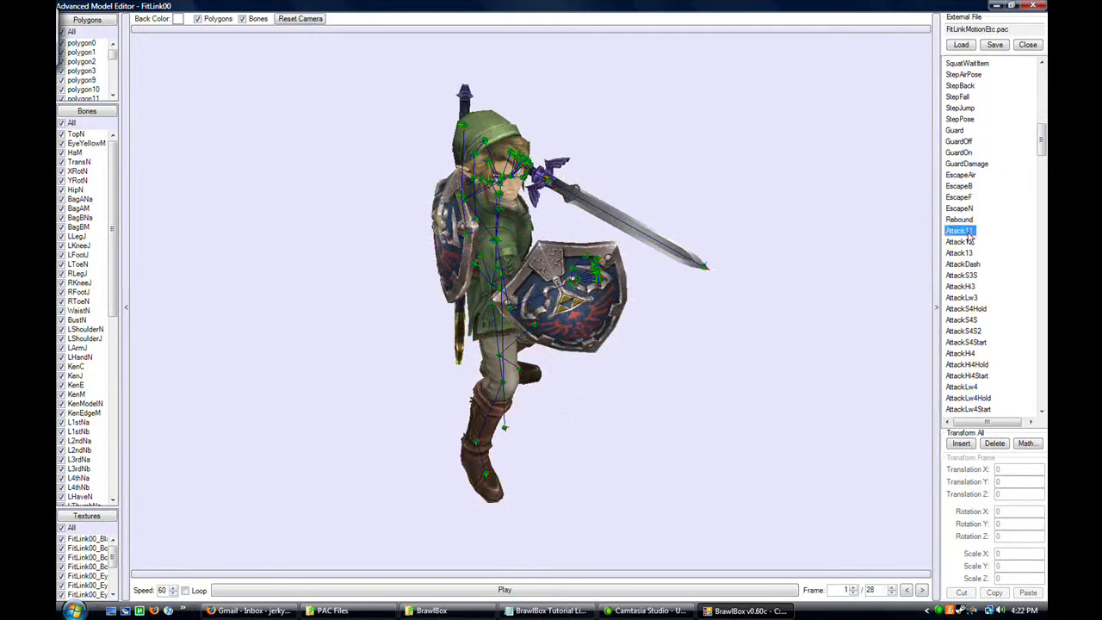
left_click(609, 593)
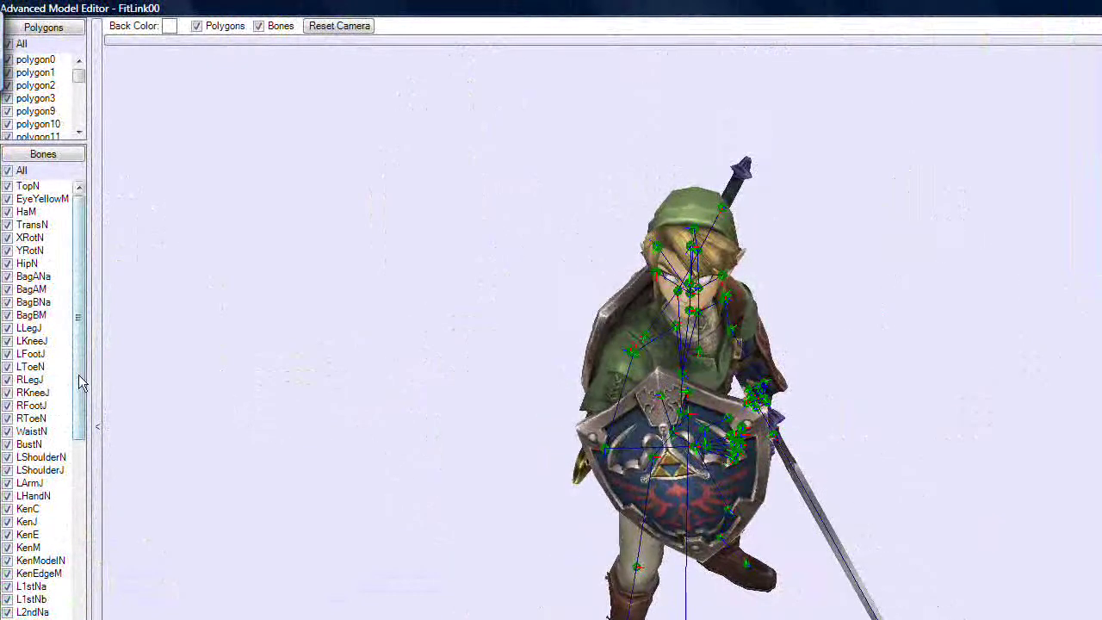
left_click_drag(81, 381, 75, 342)
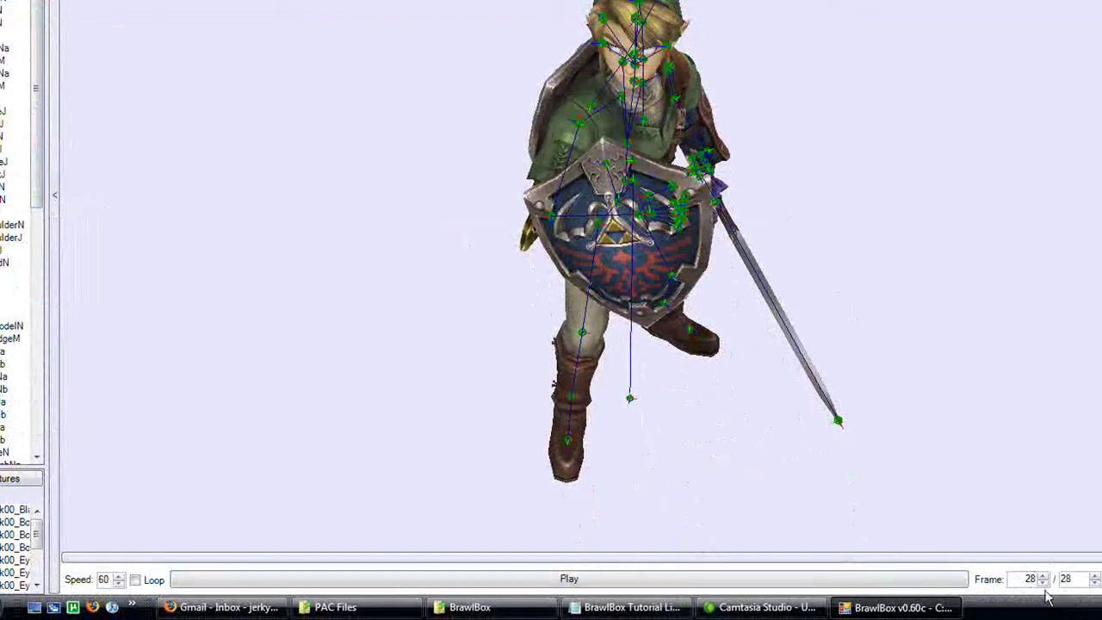
left_click(878, 577)
left_click(1044, 582)
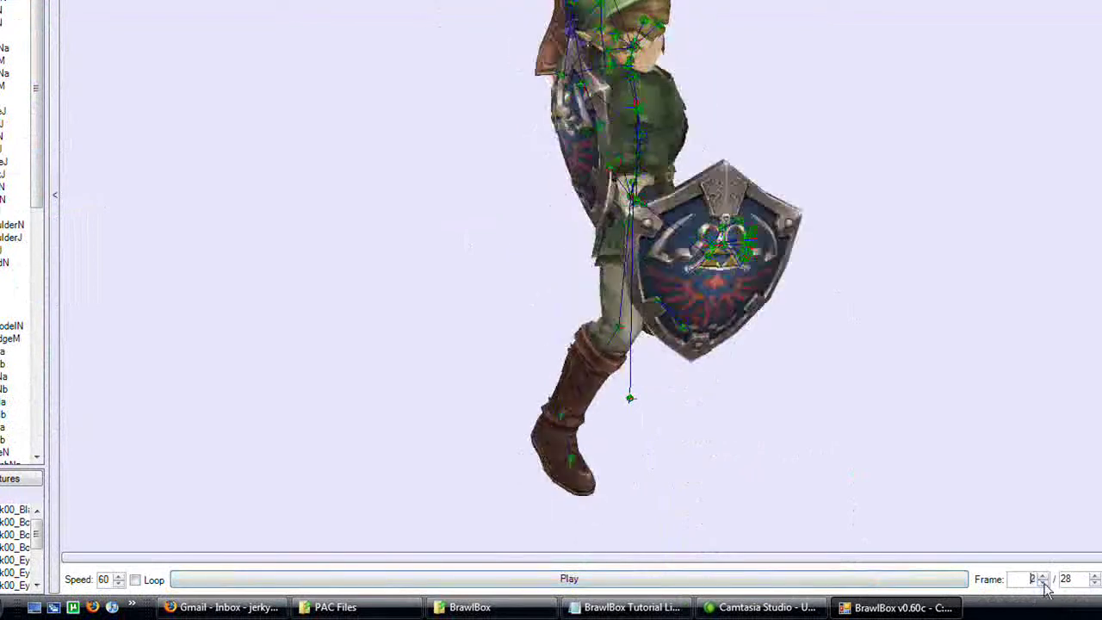
left_click(1044, 584)
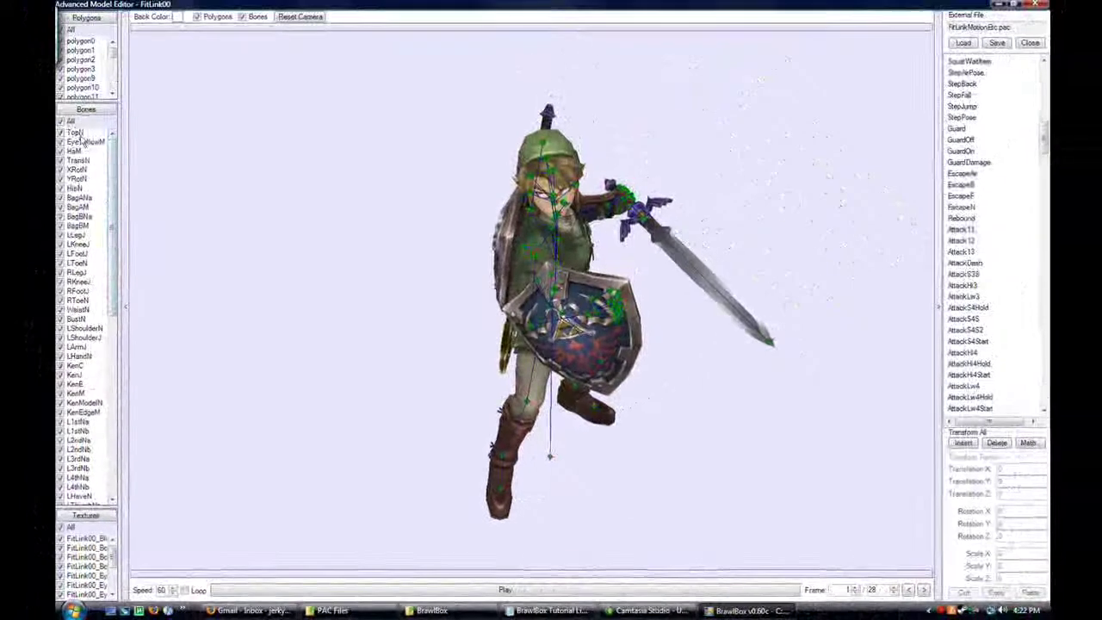
- Inspect bones HaM, L1stNa, L1stNb, KenModelN and KenEdgeM while searching for the shield
left_click(82, 142)
left_click(78, 152)
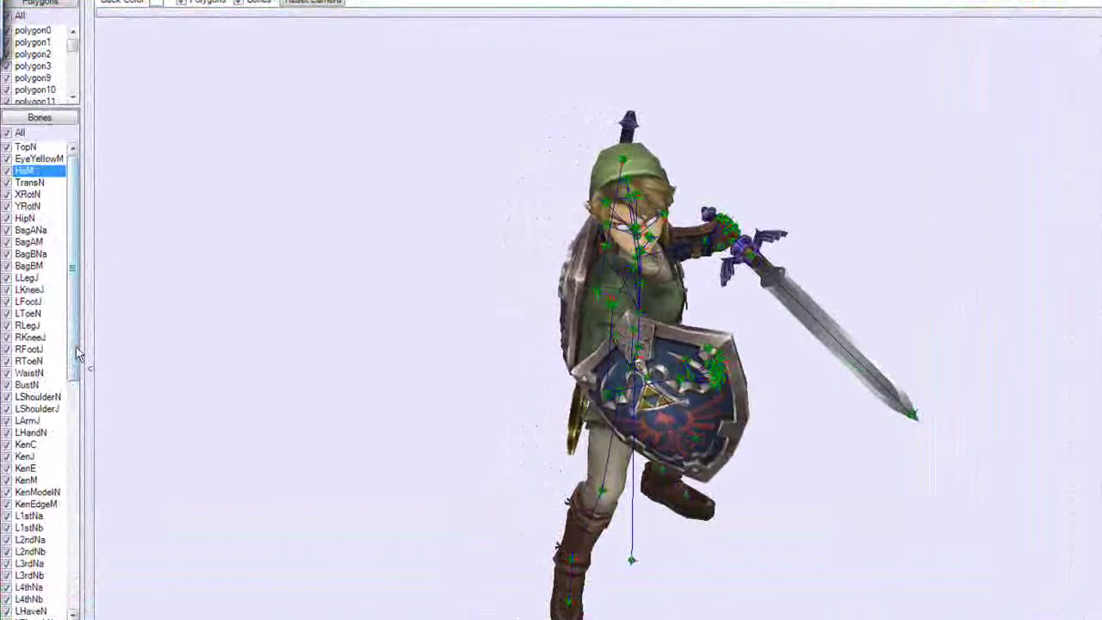
left_click(26, 419)
left_click(43, 491)
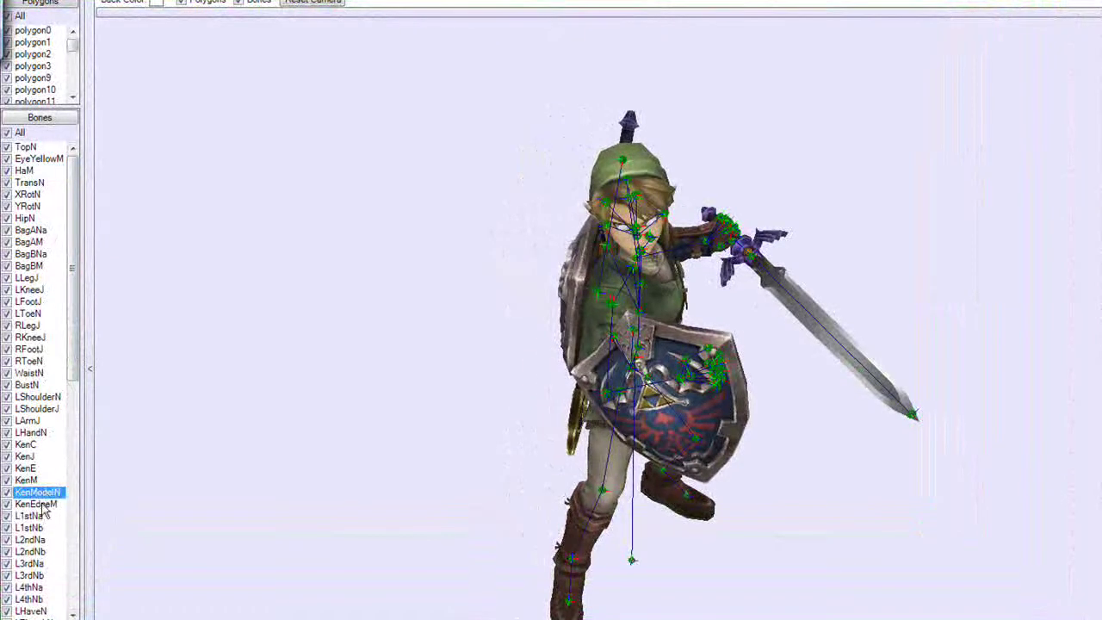
left_click(43, 515)
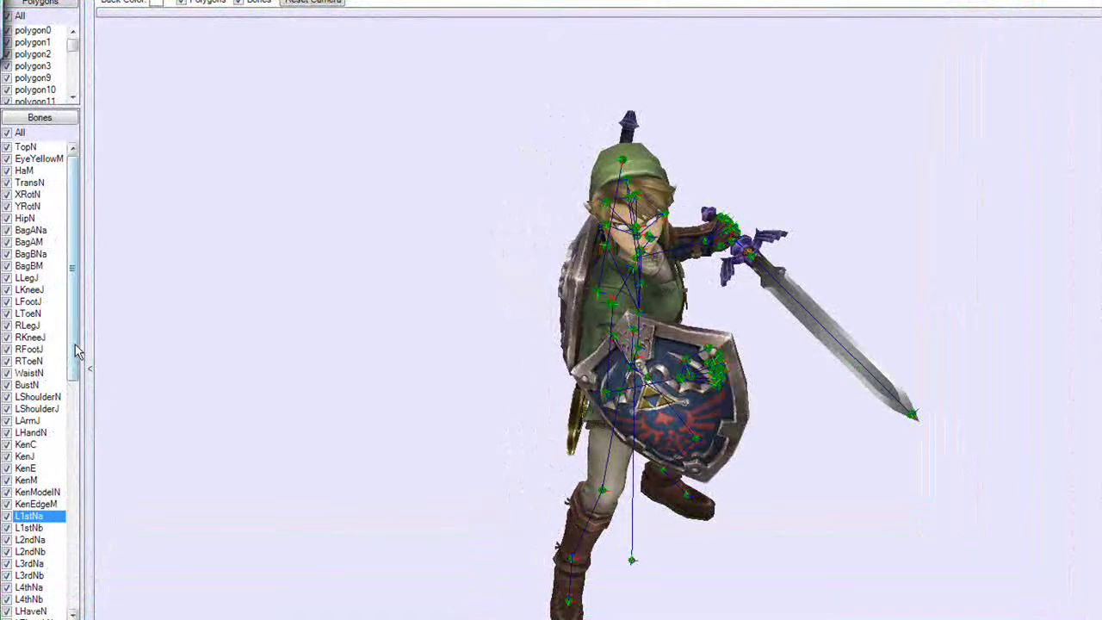
scroll(77, 361, "down", 1)
left_click(38, 491)
left_click(38, 480)
left_click(50, 457)
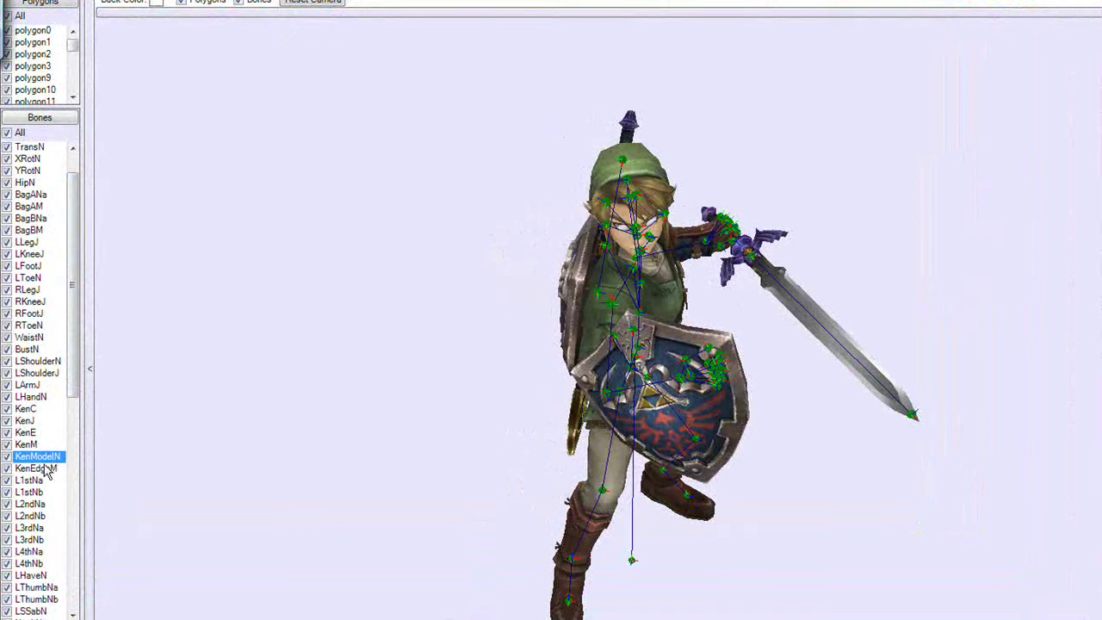
left_click(46, 467)
- Compare TateN, TateM and SayaN, then settle on TateN as the shield bone
scroll(74, 376, "down", 1)
left_click_drag(73, 376, 65, 544)
left_click(27, 528)
left_click(27, 539)
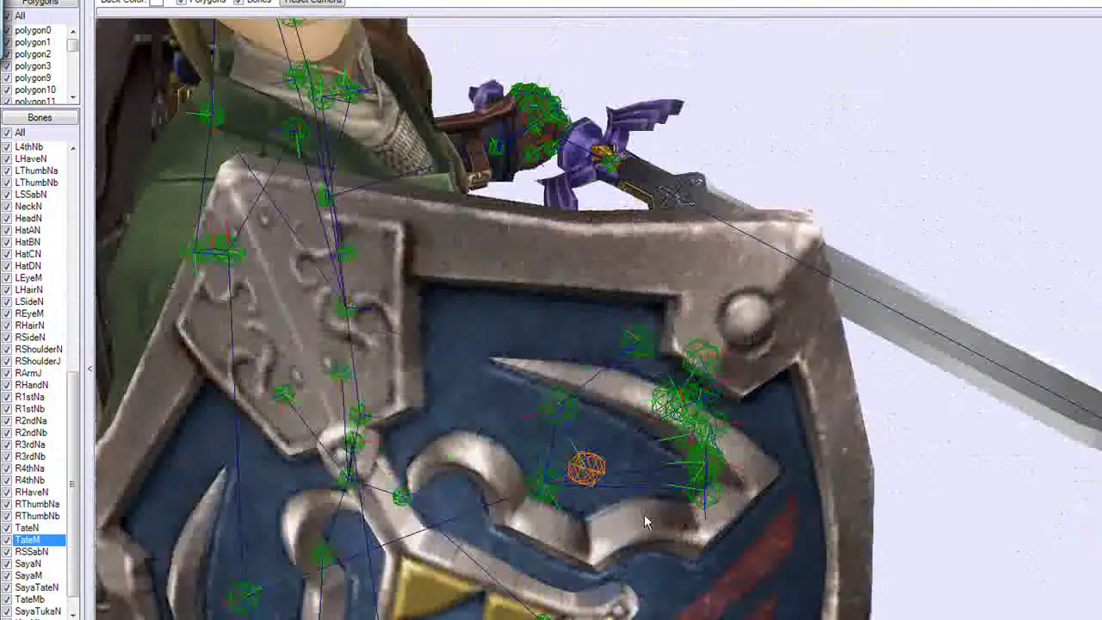
scroll(646, 523, "down", 3)
left_click(30, 564)
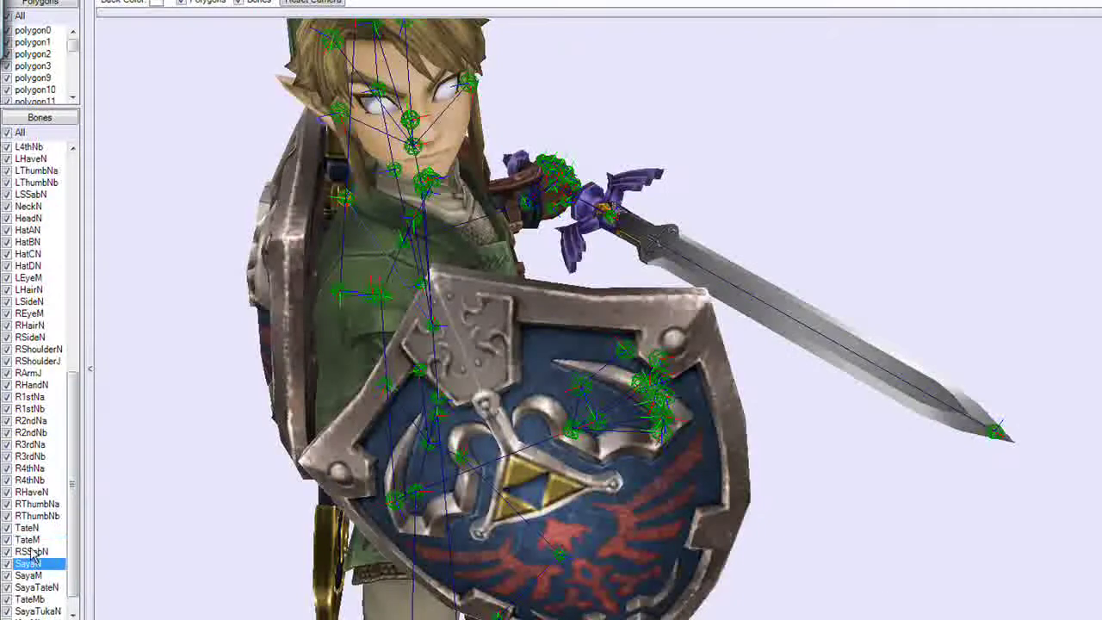
left_click(36, 530)
left_click(33, 539)
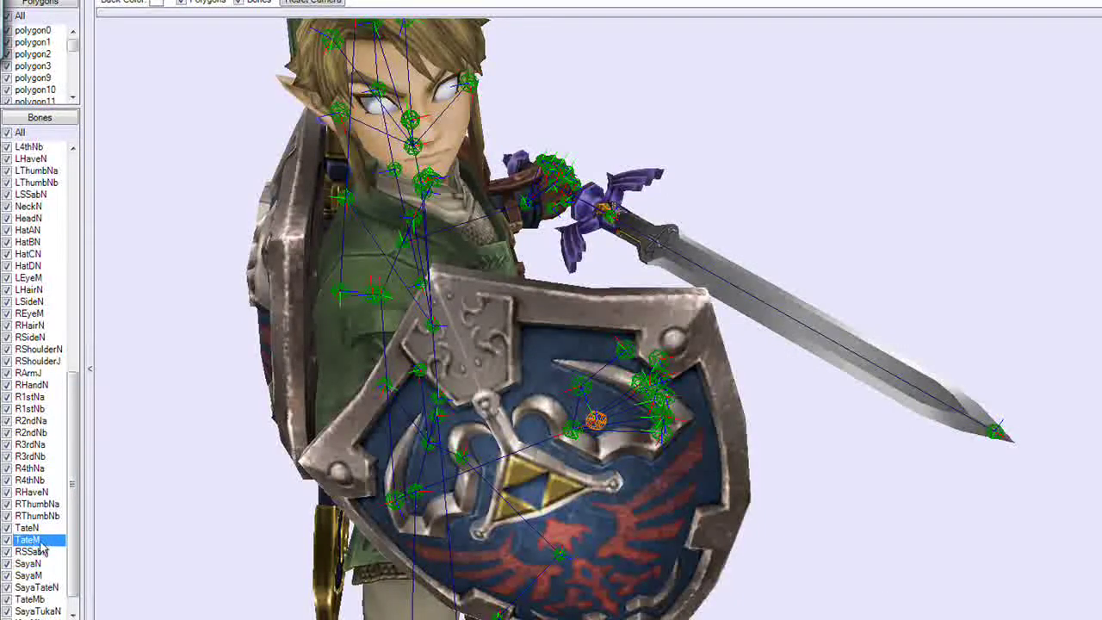
left_click(34, 528)
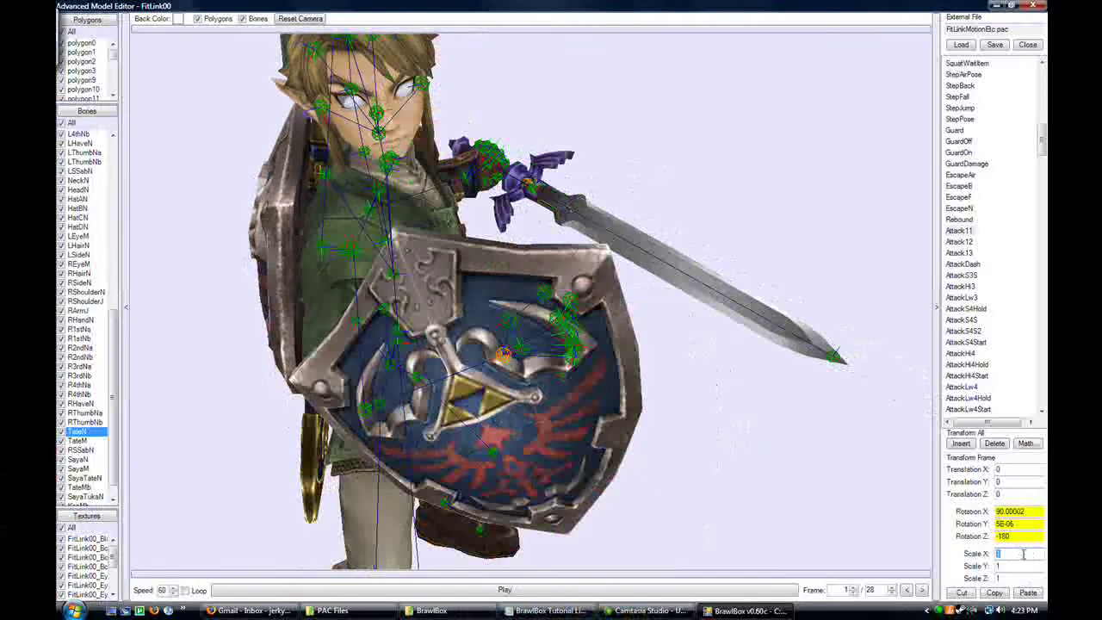
- Set TateN's Scale X, Y and Z each to 0.0001
type("10000")
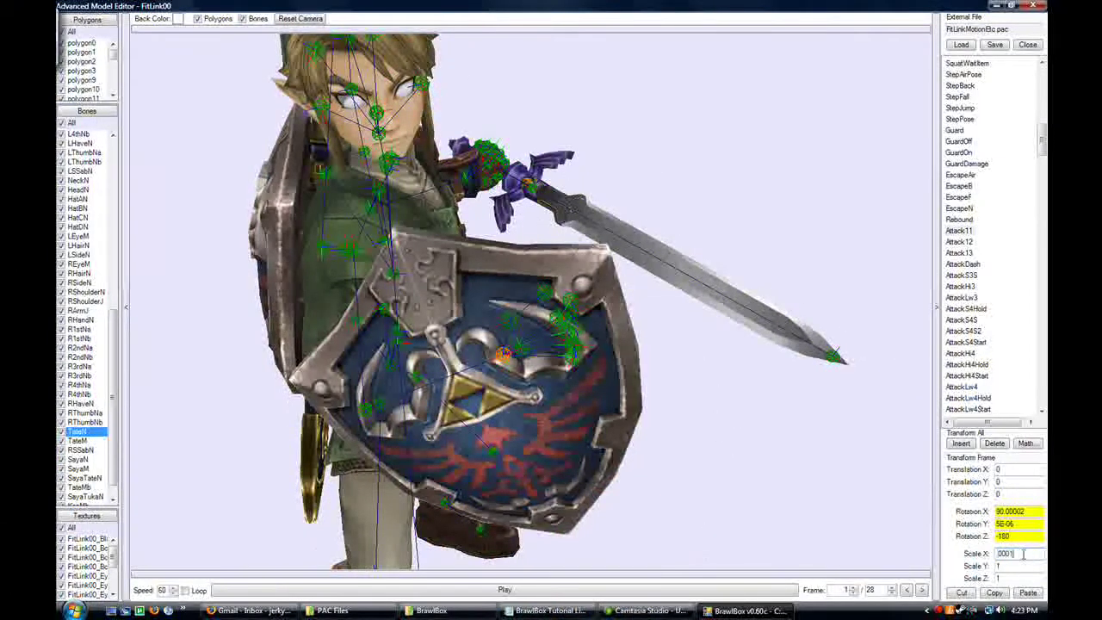
key("Return")
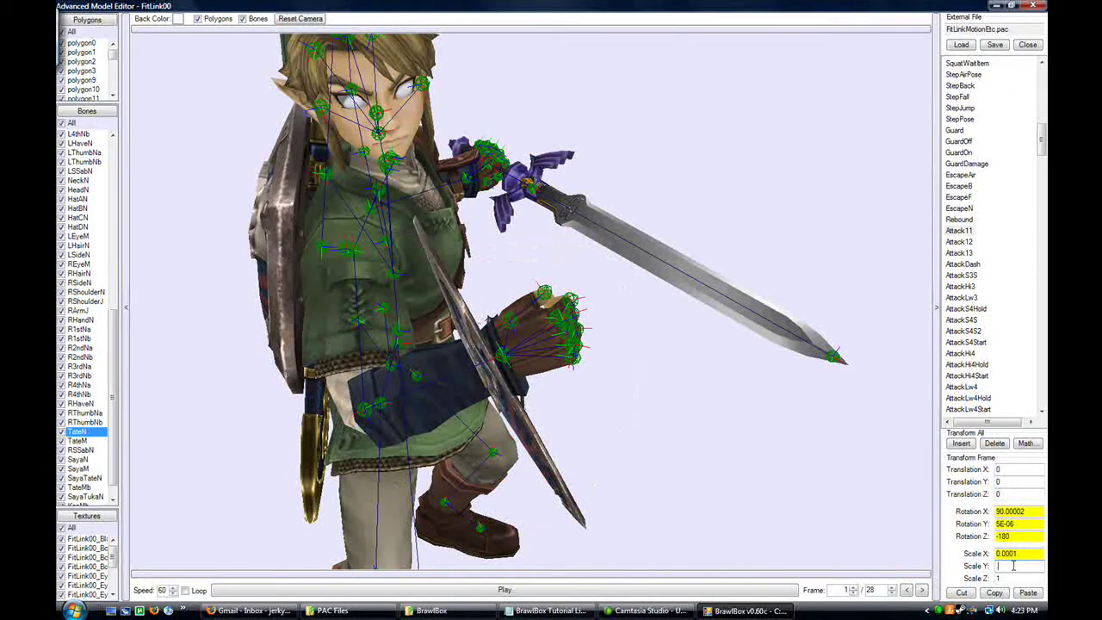
left_click(1000, 566)
type("0.0001")
key("Return")
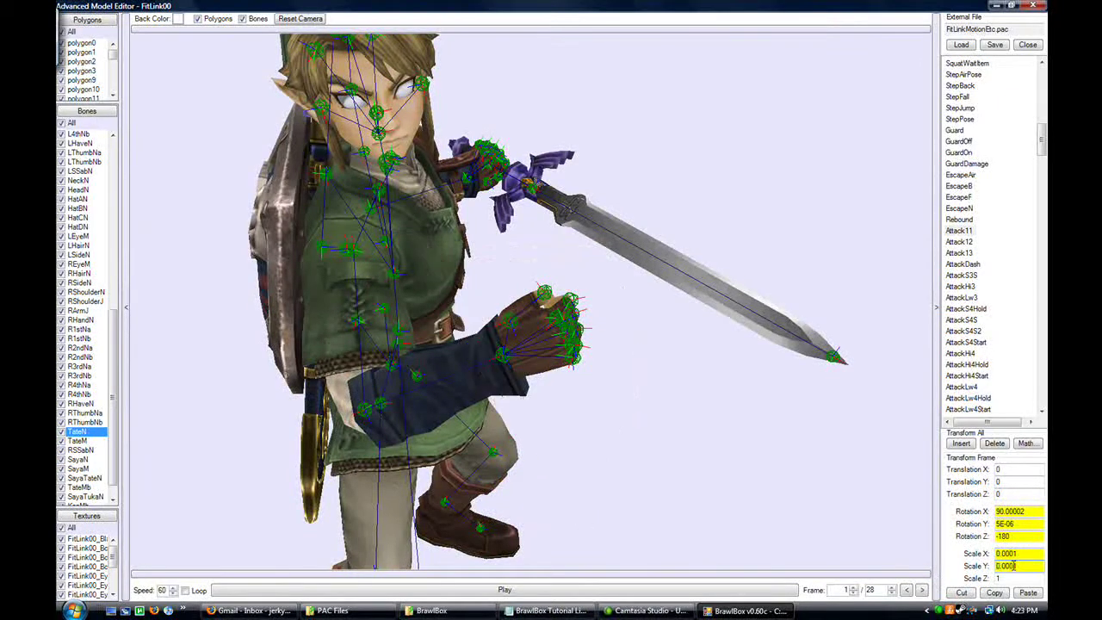
left_click(1009, 578)
type("0.0001")
key("Return")
- Rotate and zoom the view around Link to confirm the shield is gone
left_click_drag(527, 334, 546, 362)
scroll(507, 403, "up", 10)
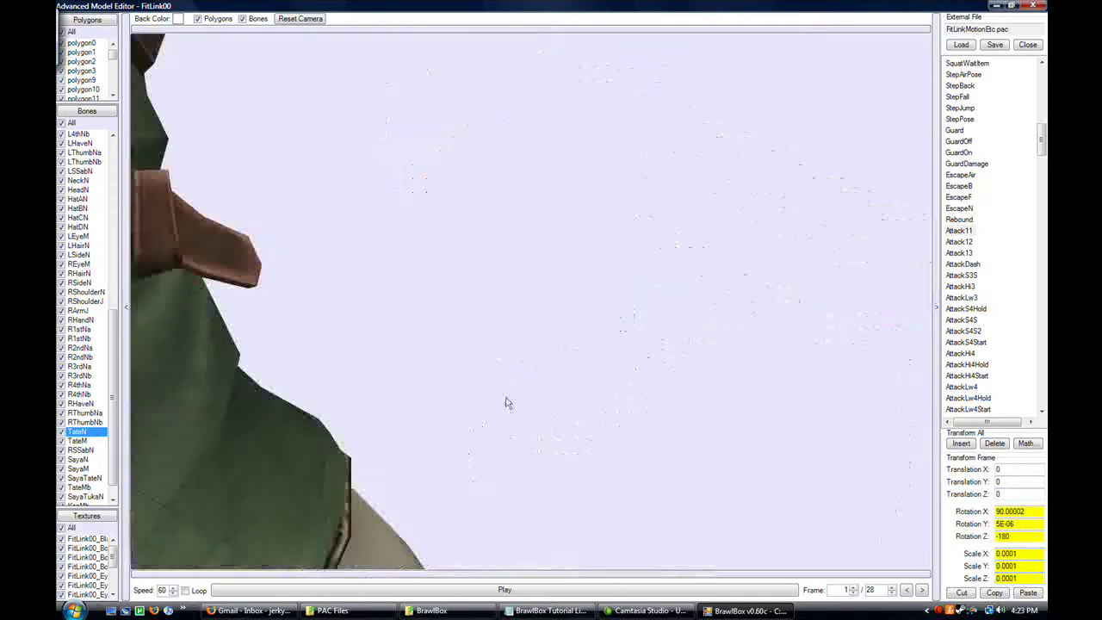
scroll(512, 405, "down", 3)
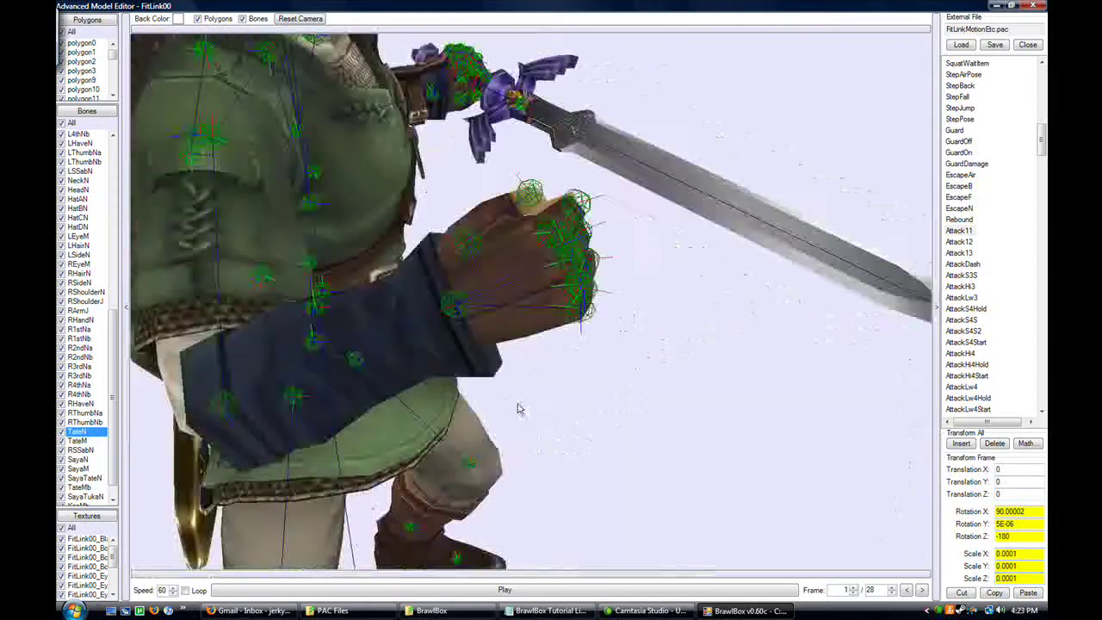
scroll(517, 408, "down", 3)
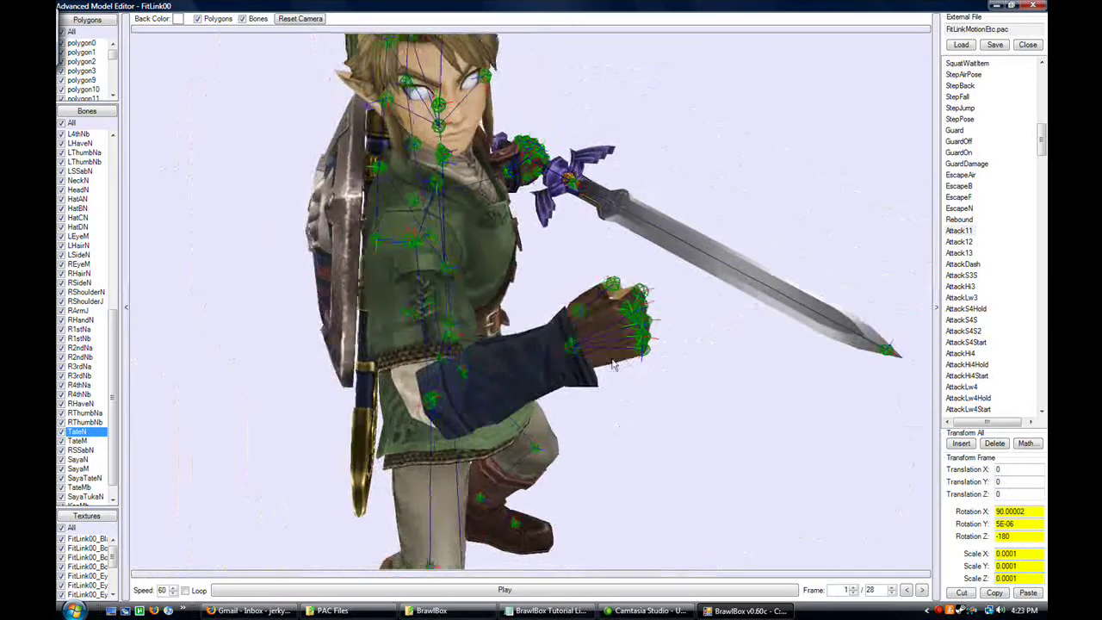
left_click_drag(607, 359, 654, 361)
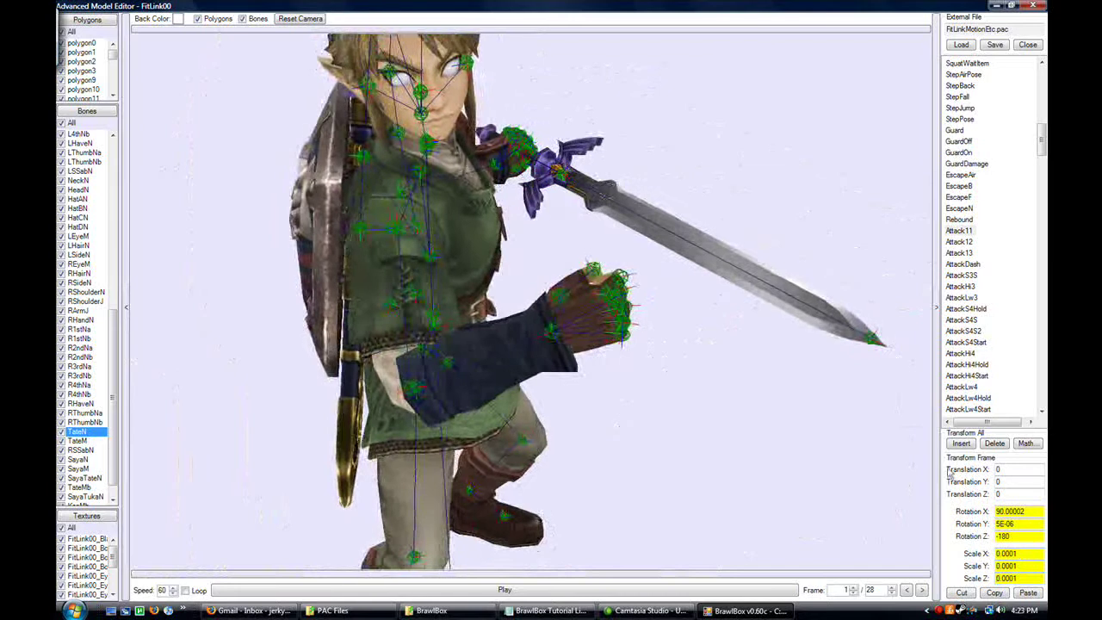
- Step Attack11 frame by frame from 2 to 28, checking the shield stays hidden
left_click(853, 586)
left_click(856, 589)
left_click(856, 588)
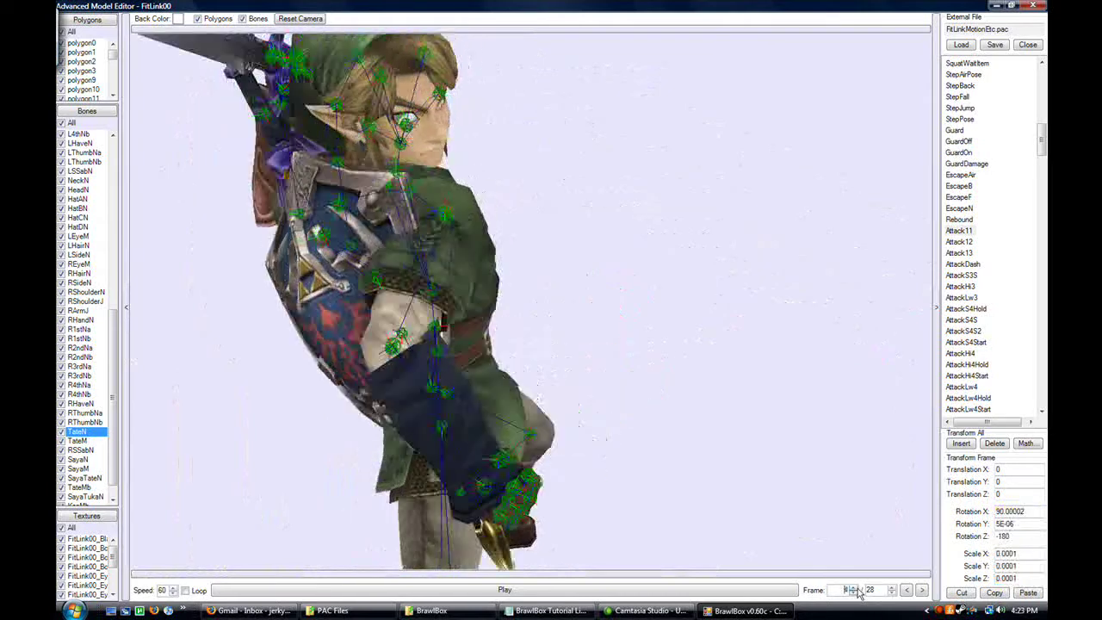
left_click(856, 588)
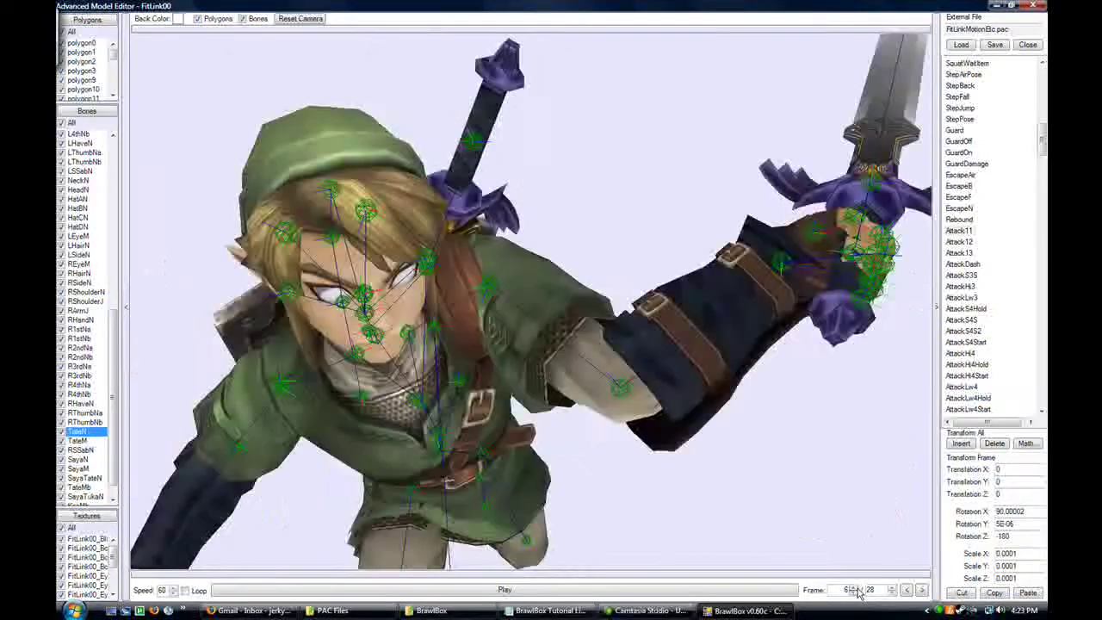
left_click(856, 588)
left_click(856, 589)
left_click(856, 589)
left_click(856, 589)
left_click(856, 588)
left_click(857, 588)
left_click(856, 589)
left_click(856, 588)
left_click(856, 588)
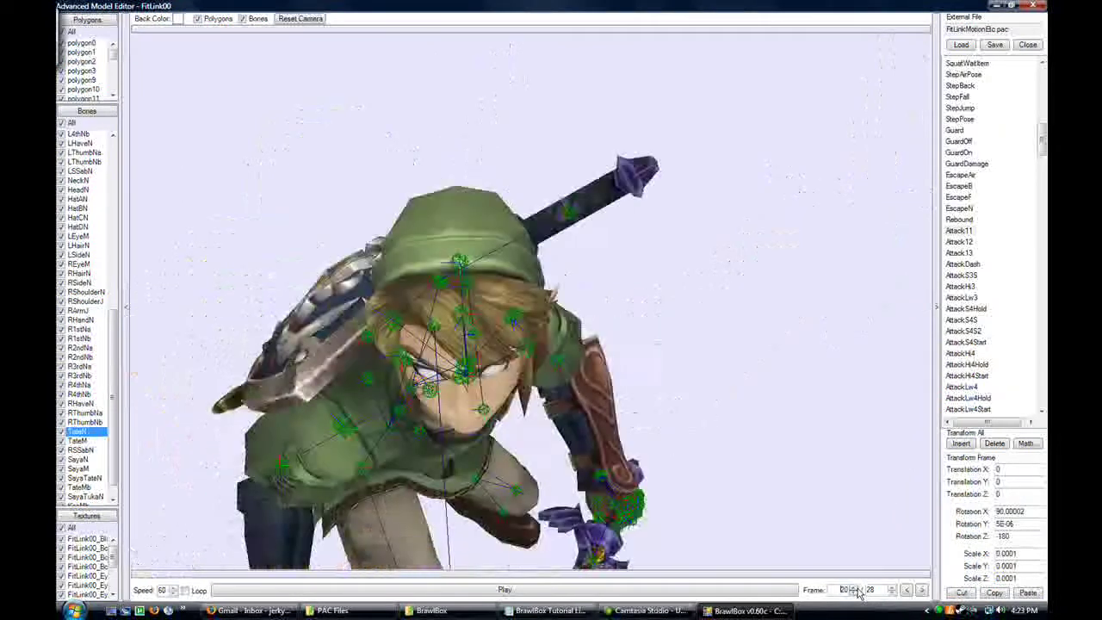
left_click(857, 589)
left_click(856, 589)
left_click(857, 588)
left_click(856, 589)
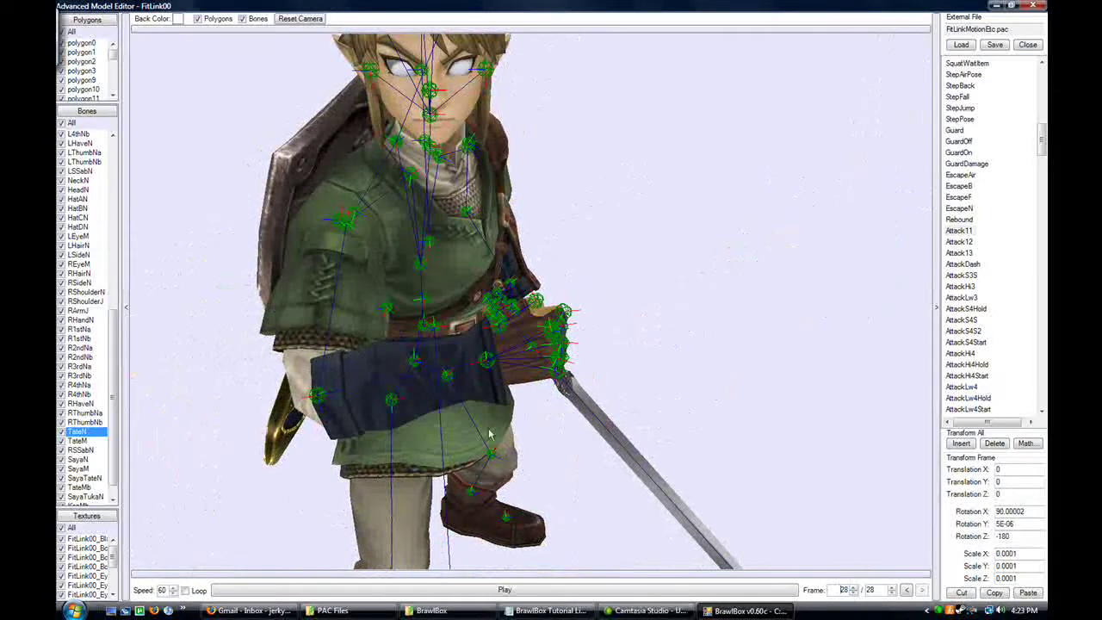
- In Attack12, set TateN's X, Y and Z scale to 0.0001
left_click(957, 241)
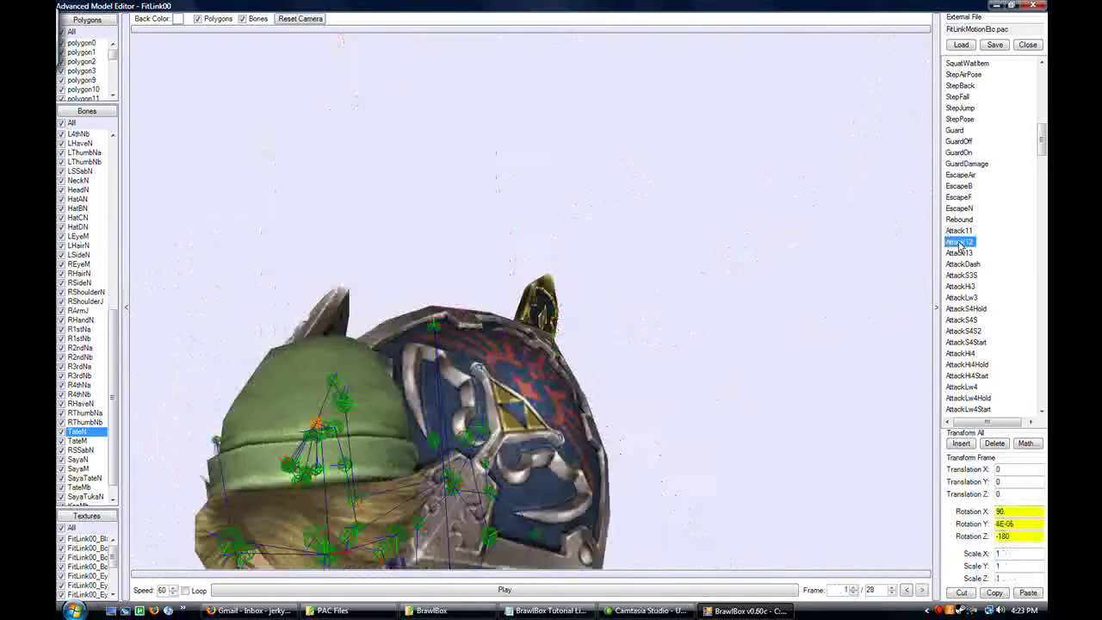
left_click(1016, 555)
type(".0001")
key("Return")
double_click(1014, 565)
type("0.0001")
key("Return")
double_click(1016, 579)
type("0.0001")
key("Return")
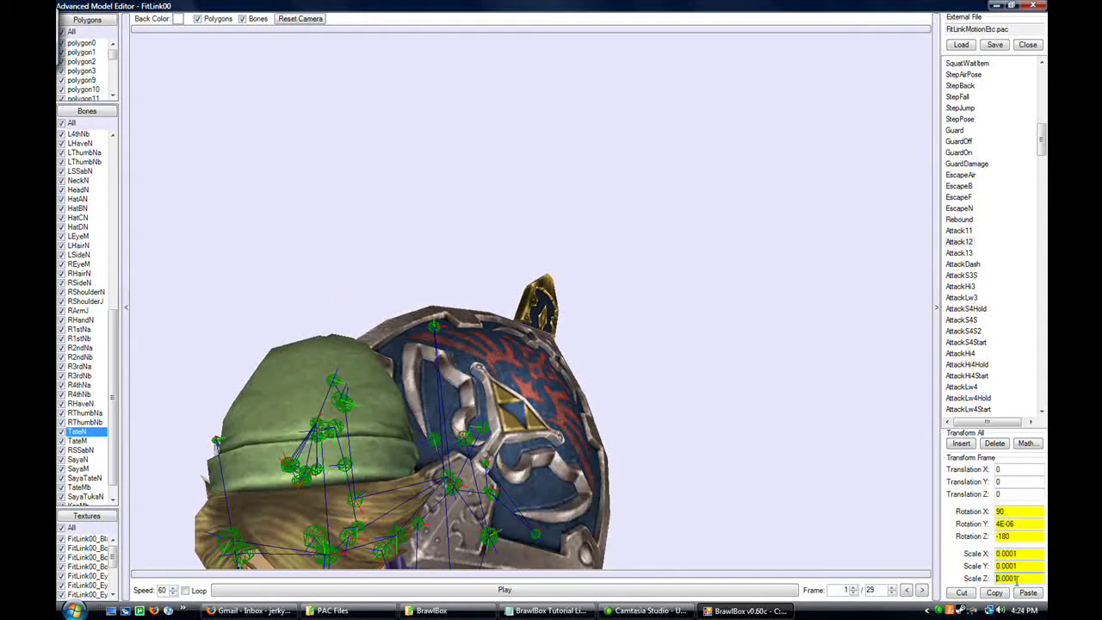
- Step Attack12 to frame 29 to confirm the shield stays hidden, then select Attack13
left_click(853, 587)
left_click(853, 587)
left_click(853, 587)
left_click(853, 587)
left_click(853, 587)
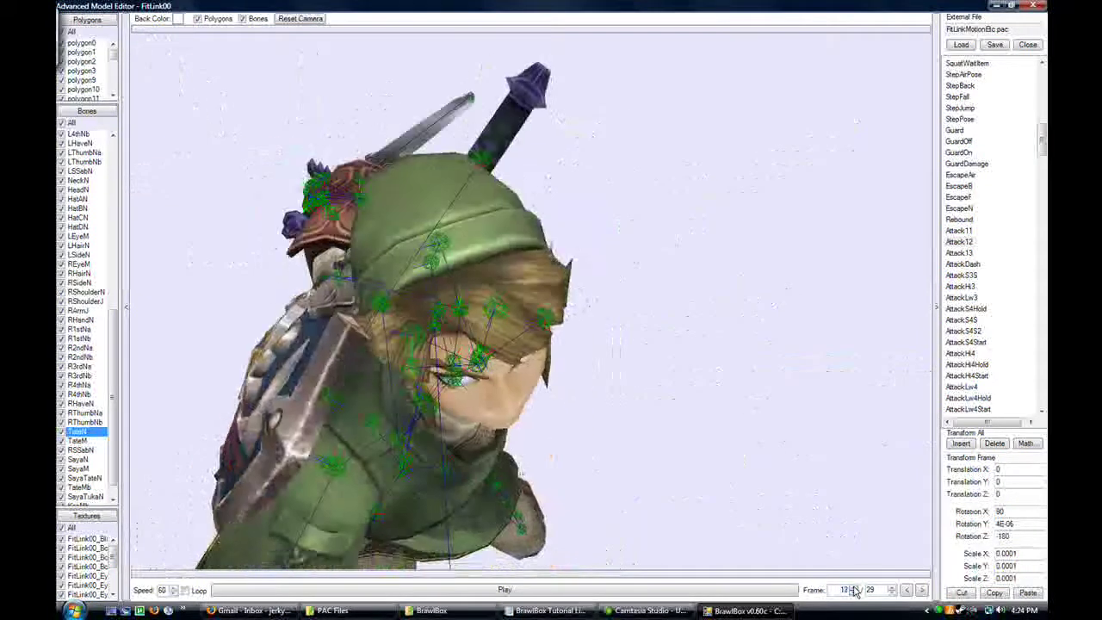
left_click(853, 587)
left_click(852, 587)
left_click(853, 587)
left_click(853, 587)
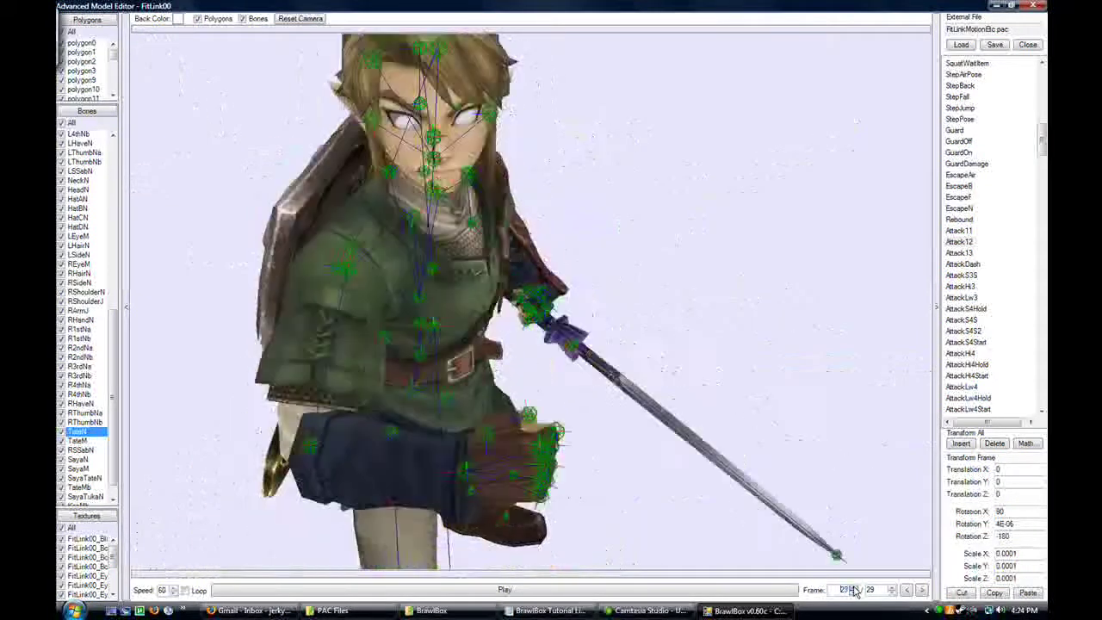
left_click(853, 587)
left_click(853, 587)
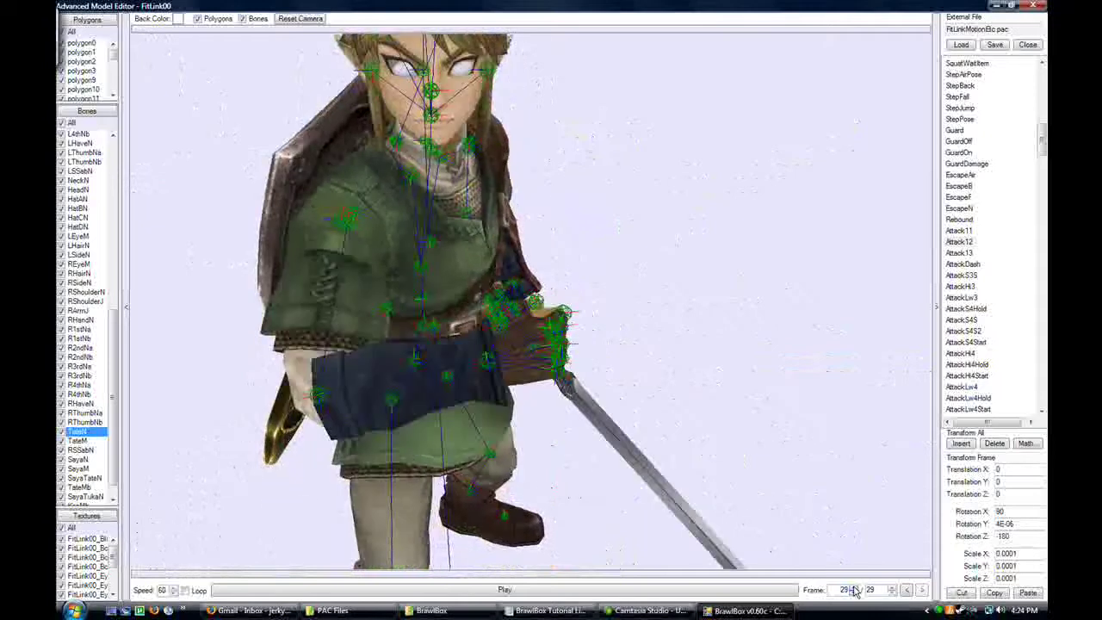
scroll(770, 455, "down", 5)
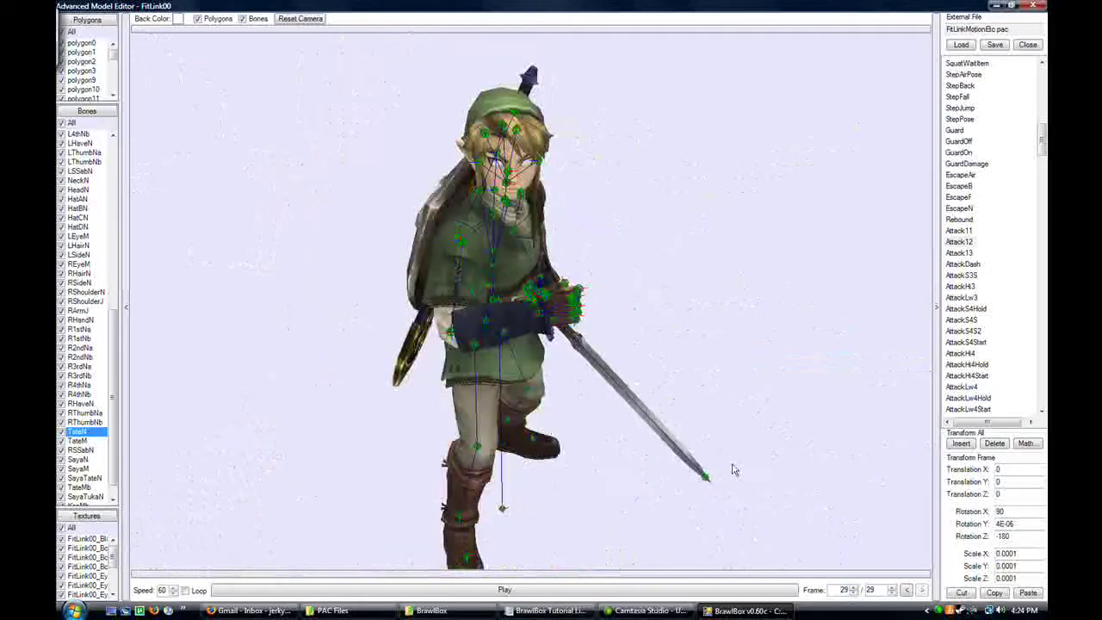
left_click(961, 253)
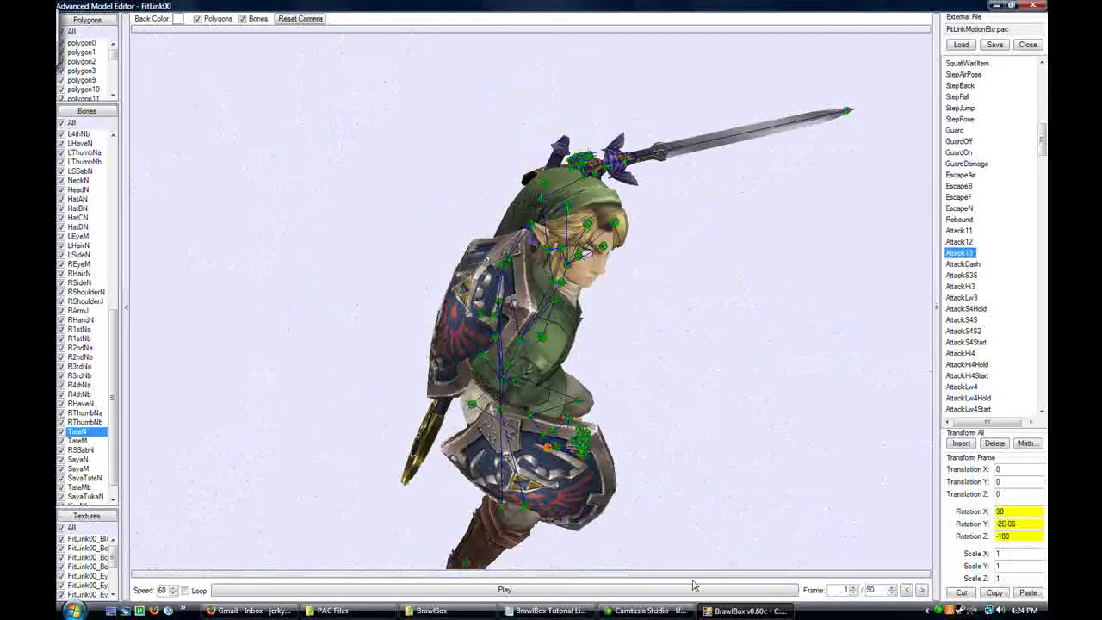
- Set TateN's Attack13 scale to 0.0001 on X, Y and Z
left_click(1026, 553)
type("100")
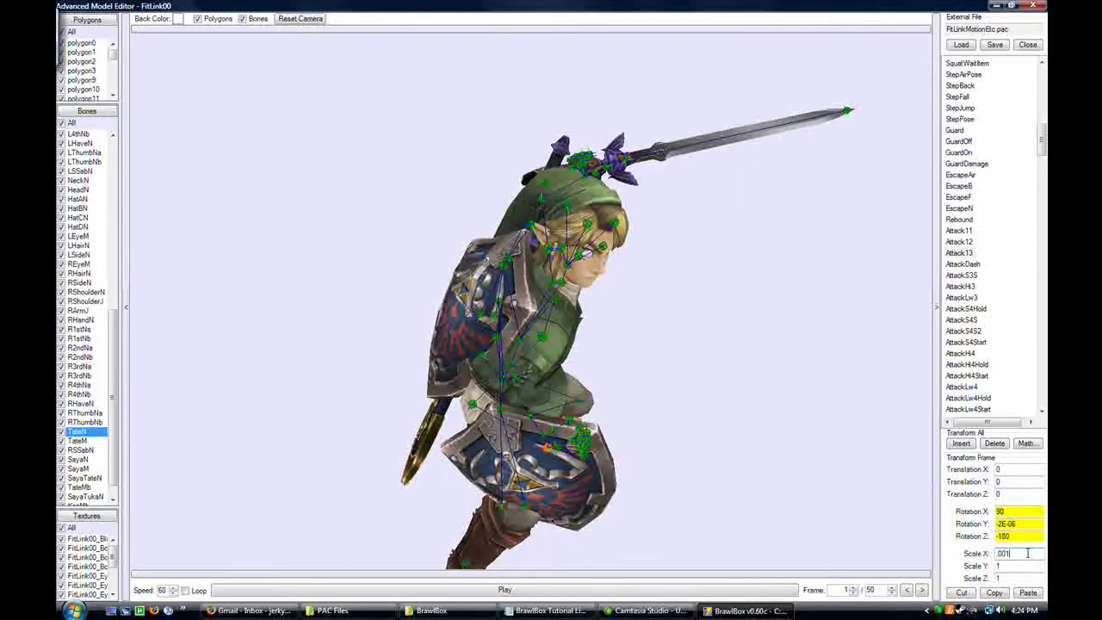
key("Tab")
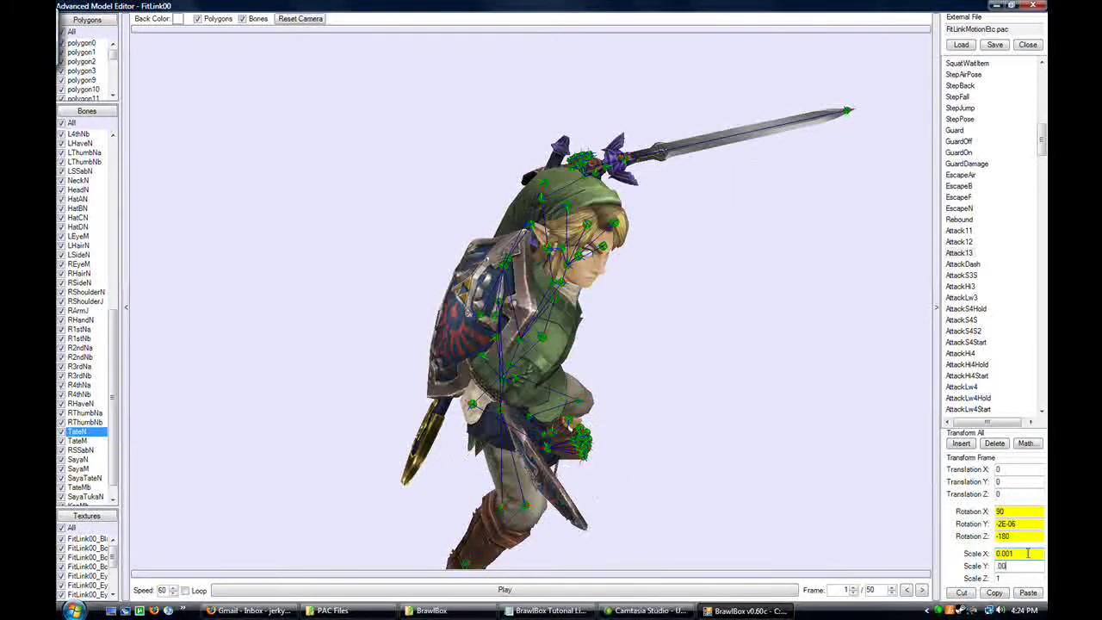
type(".0001")
key("Tab")
type("0.0001")
key("Tab")
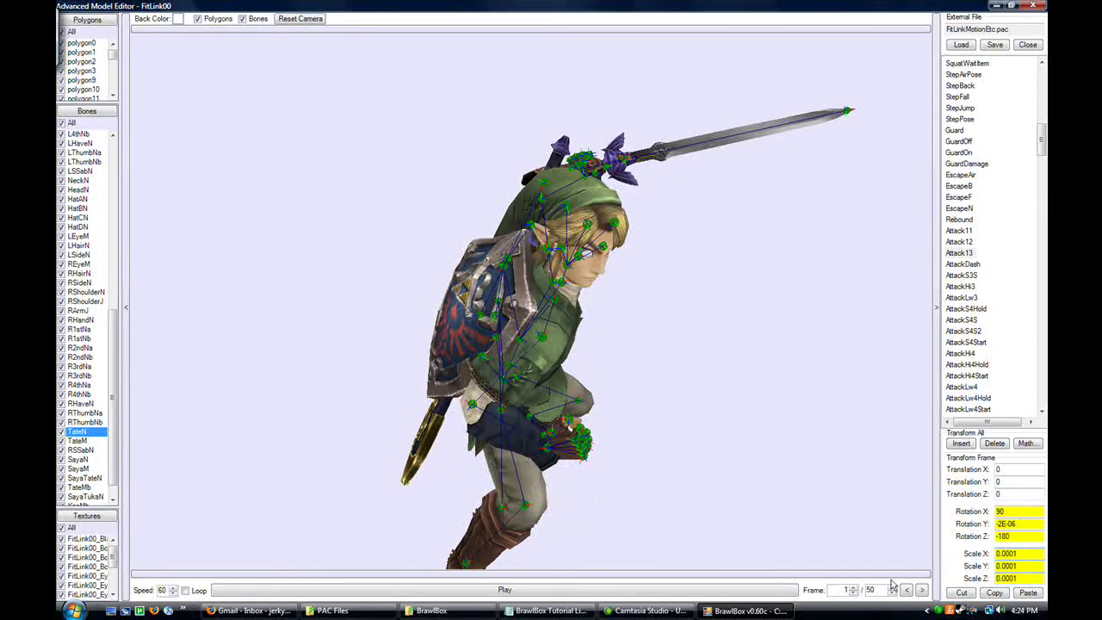
- Advance Attack13 to its last frame, 50, to check the shield is hidden
left_click(852, 587)
left_click(852, 589)
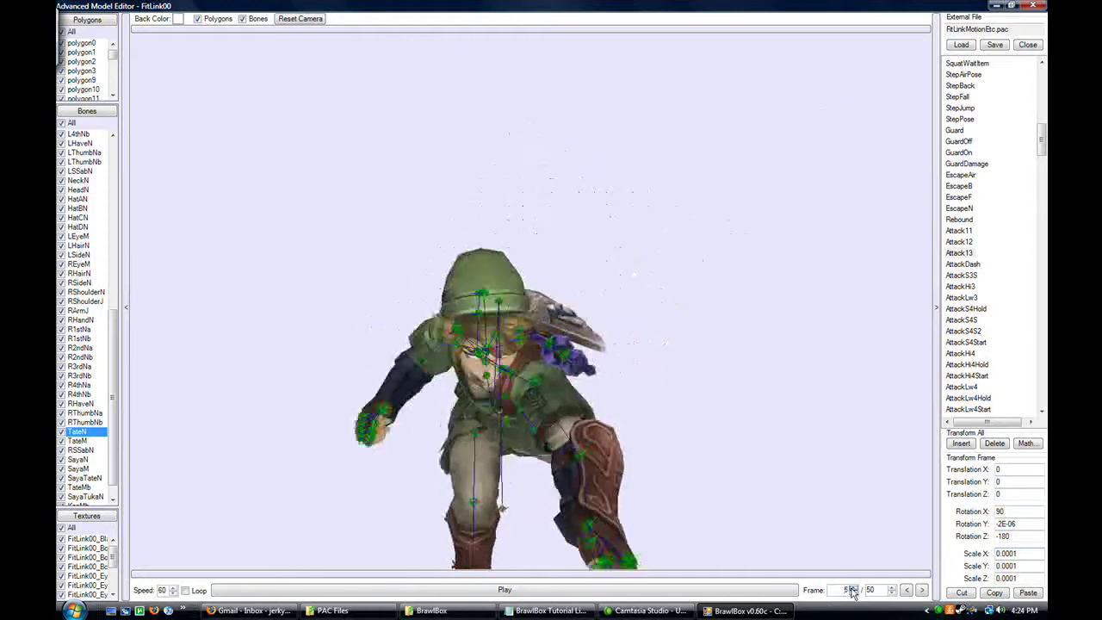
left_click(852, 590)
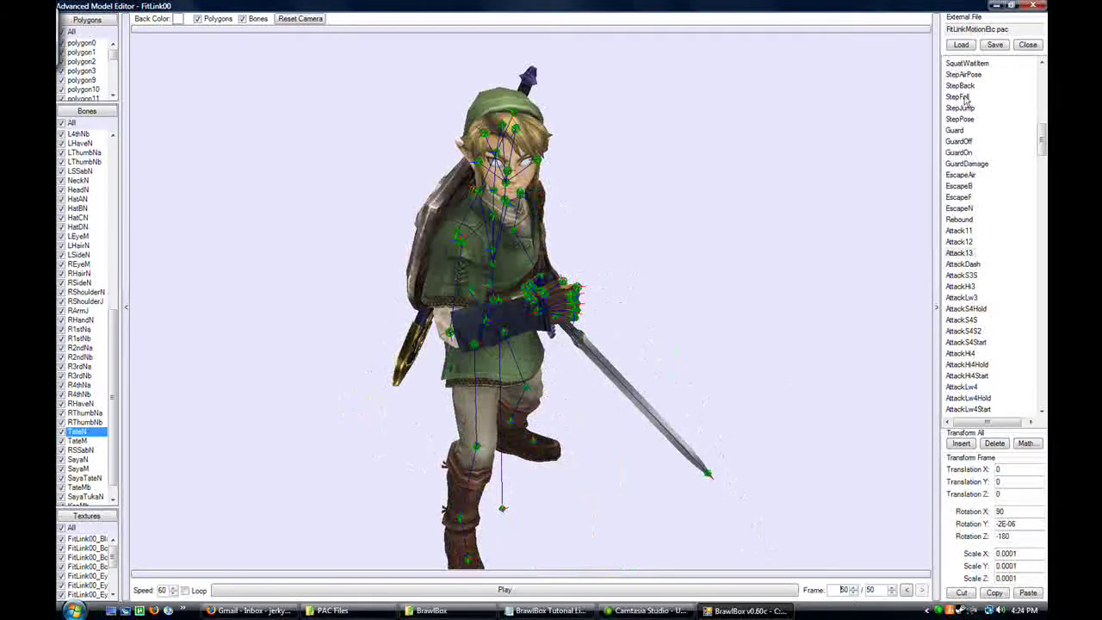
- Open and close the file-open dialog, then highlight the FitLinkMotionEtc.pac file name
left_click(1005, 30)
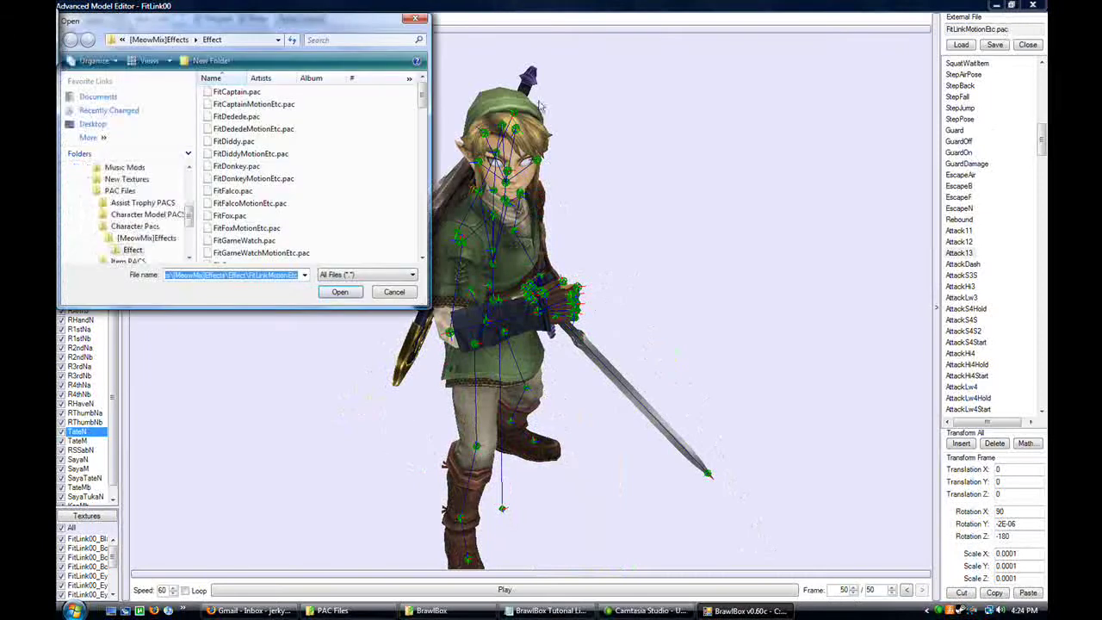
left_click(414, 19)
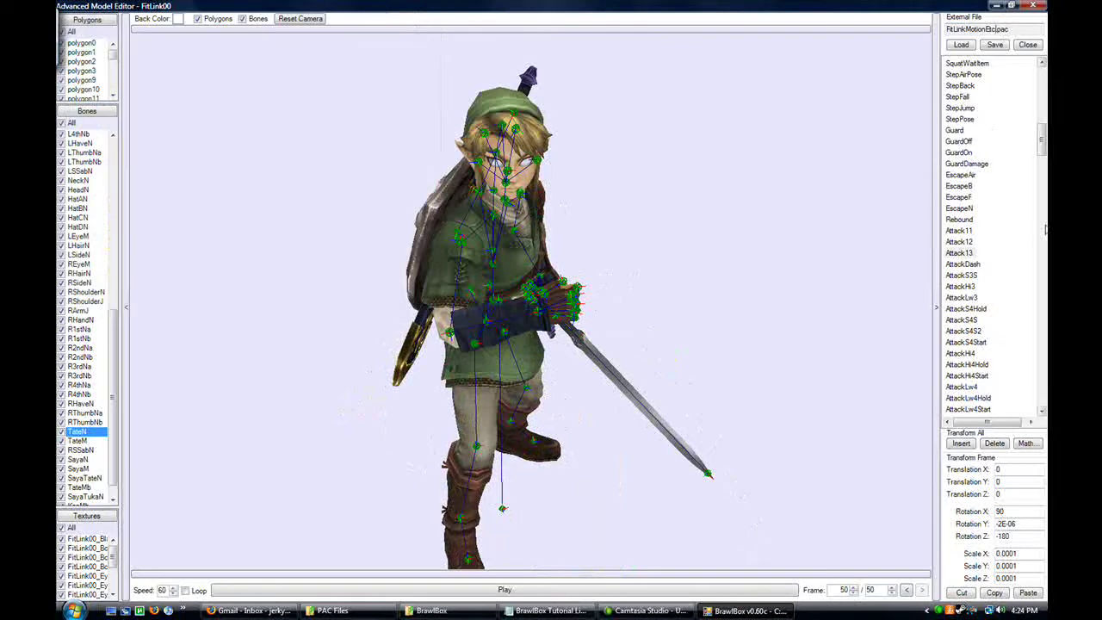
left_click_drag(1016, 31, 927, 31)
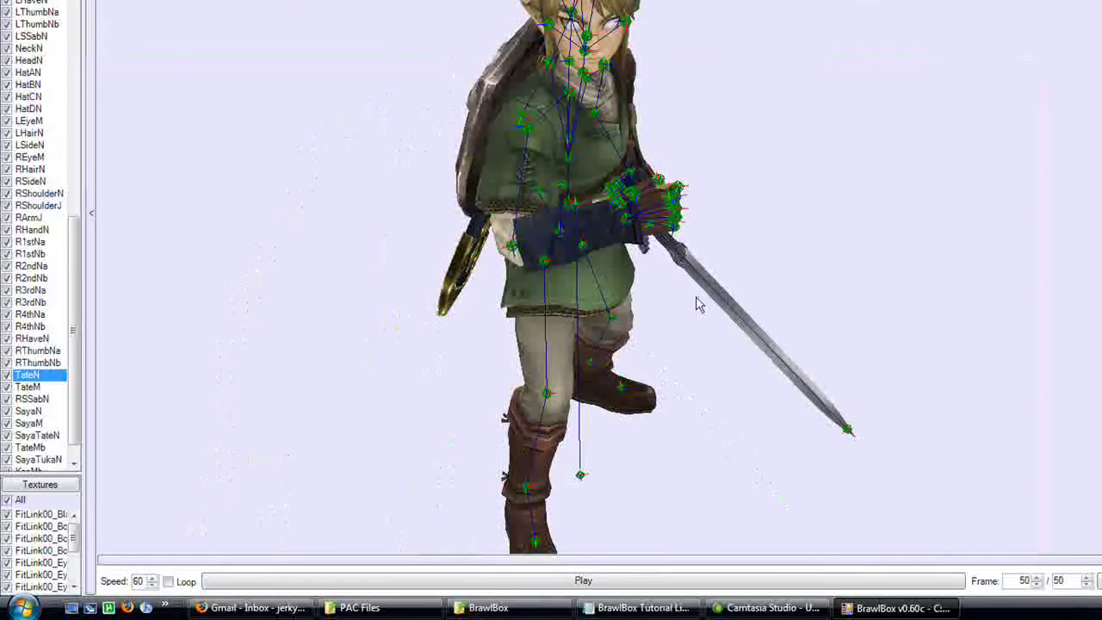
- Play Attack13 back twice and orbit the view to review the shield-free attack
left_click(647, 580)
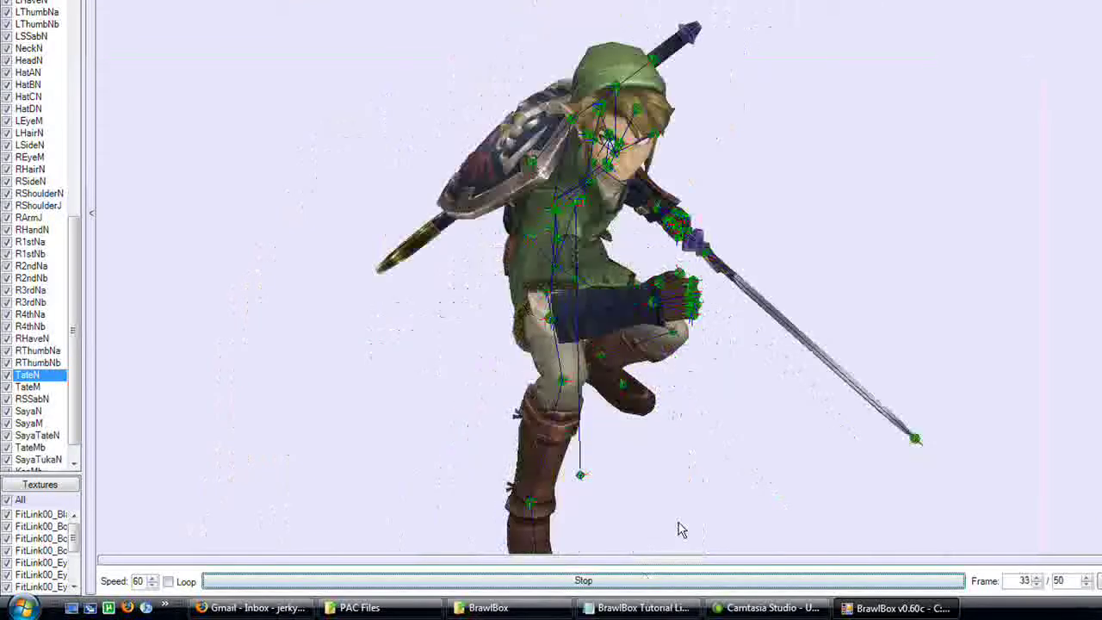
left_click(731, 581)
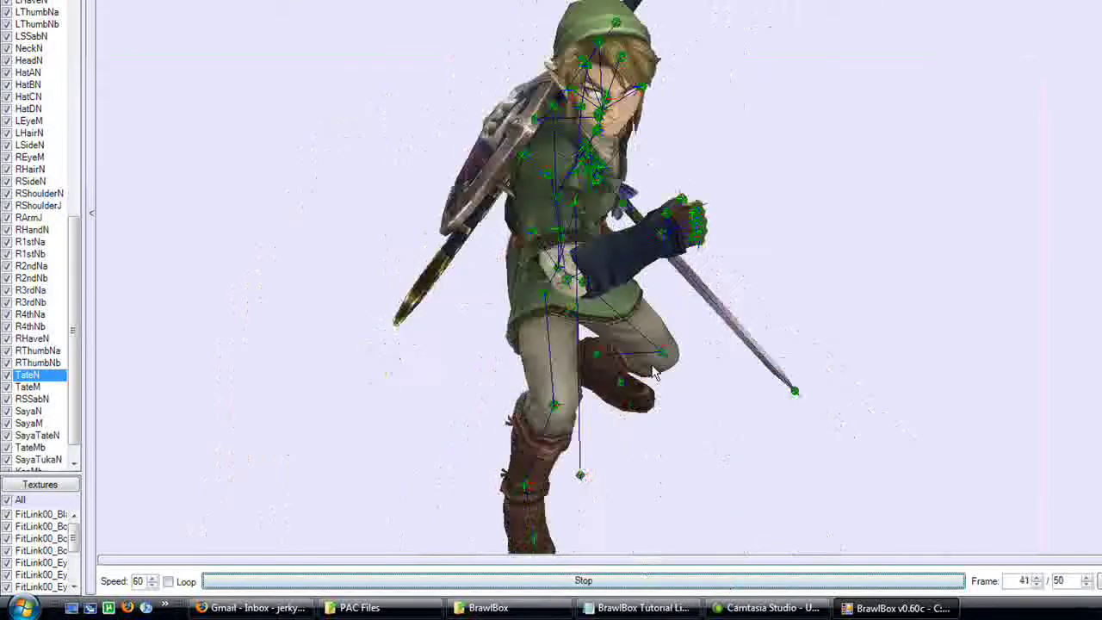
left_click_drag(475, 274, 696, 293)
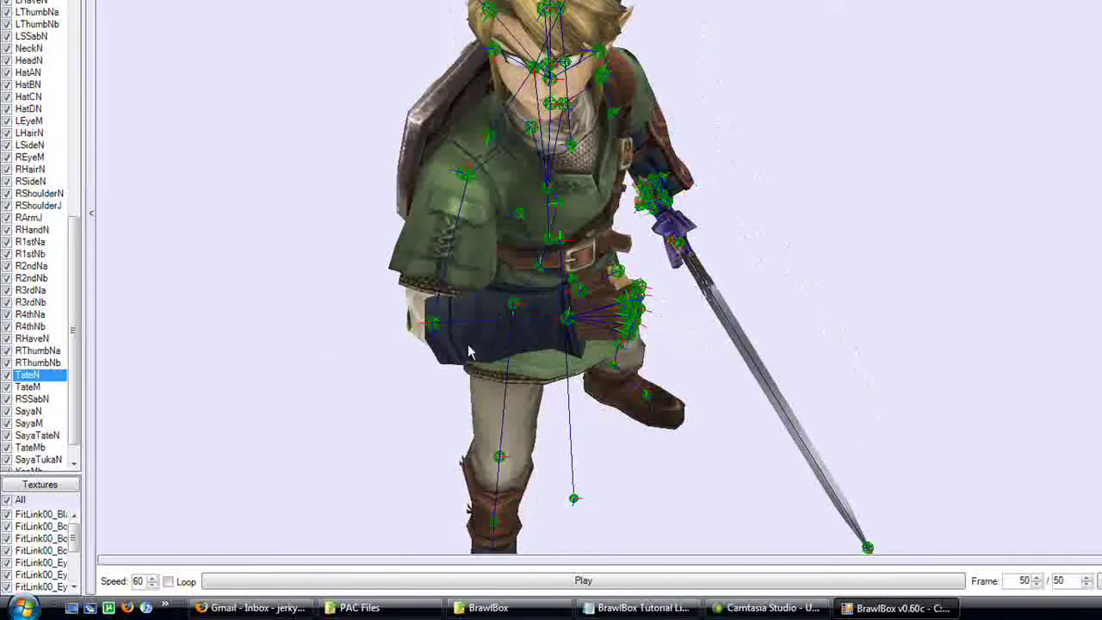
mouse_move(868, 612)
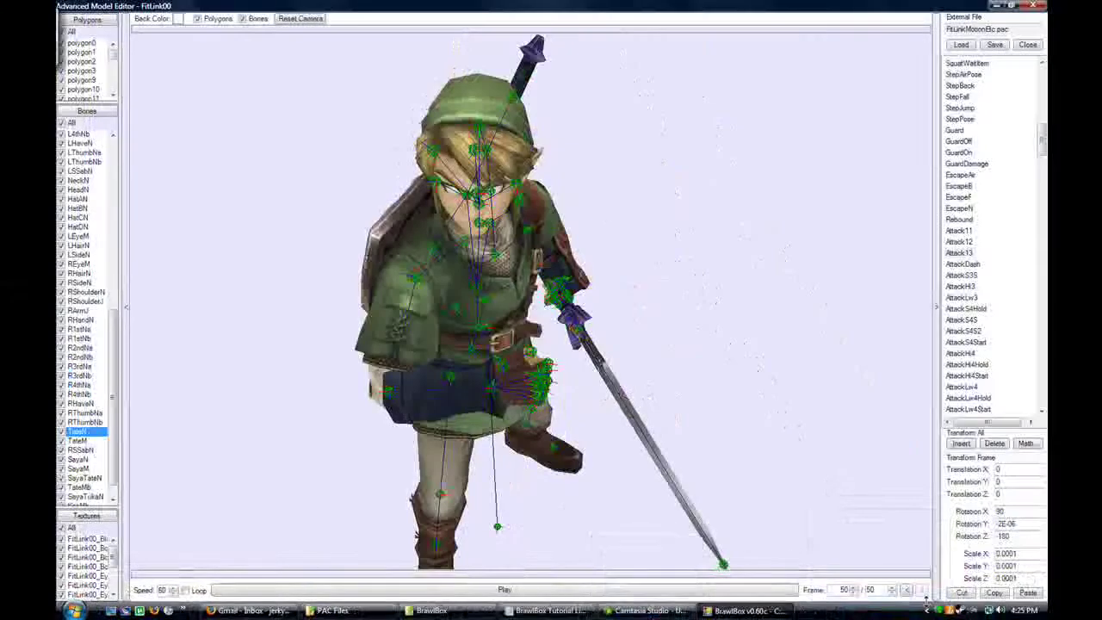
left_click(943, 610)
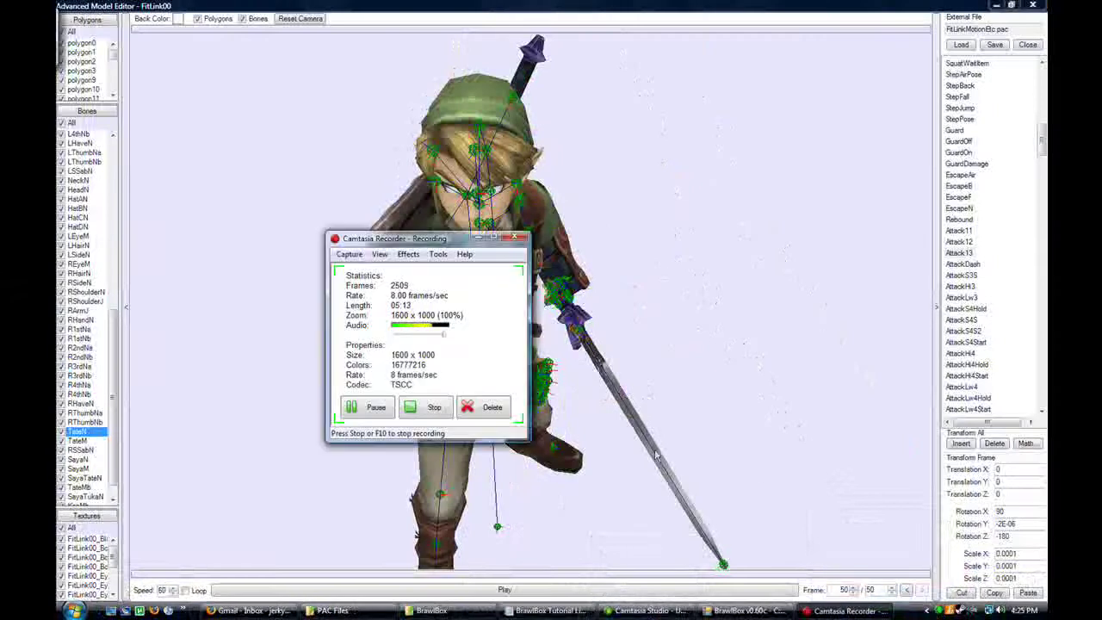